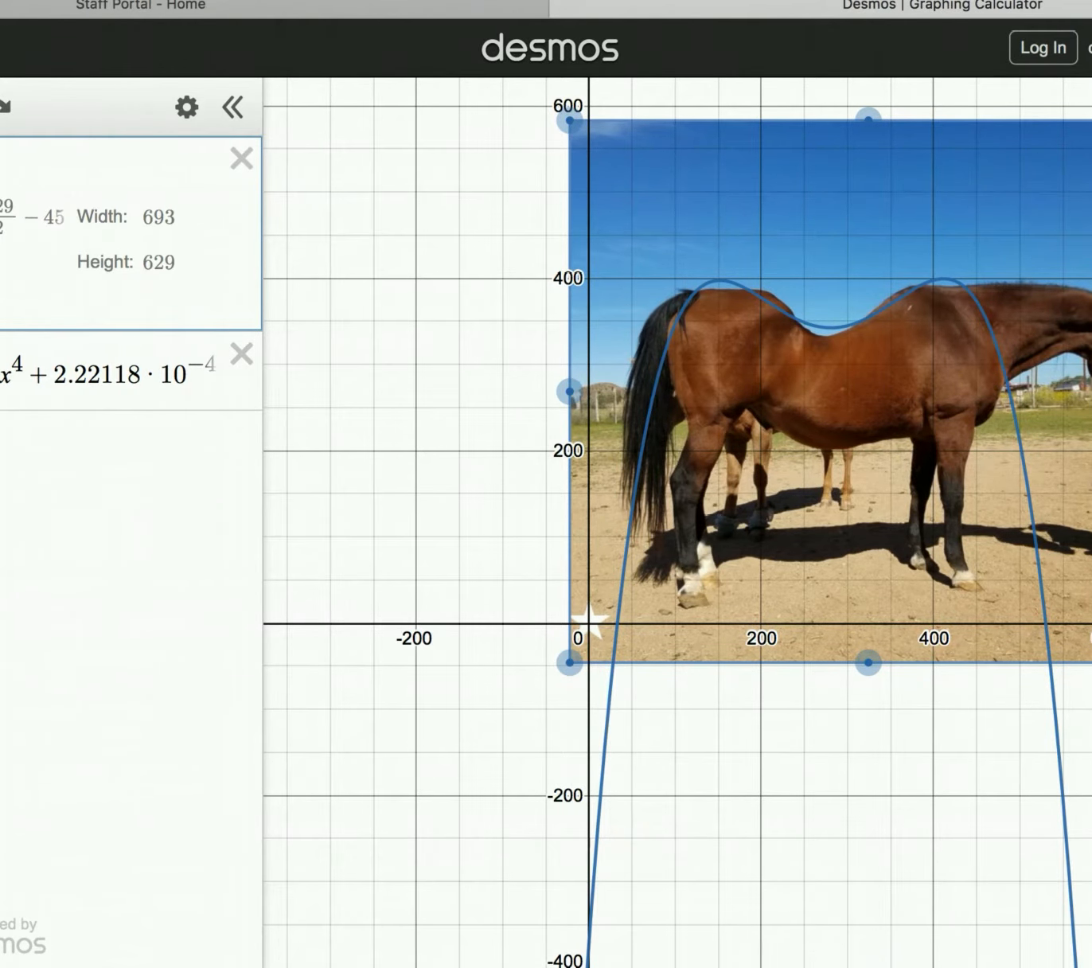
# Step: Hide the existing horse picture and import 992.png from Downloads as a new image
pyautogui.click(0, 179)
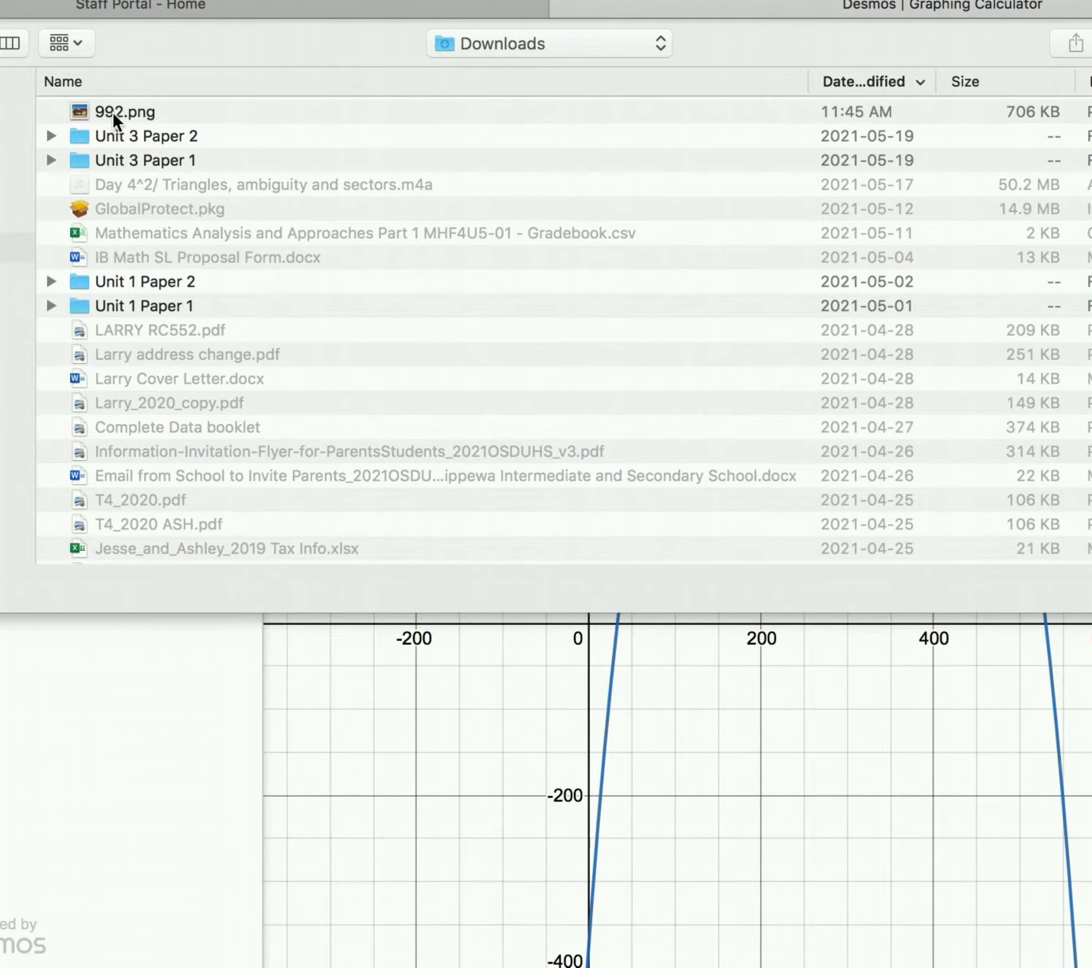
pyautogui.doubleClick(113, 112)
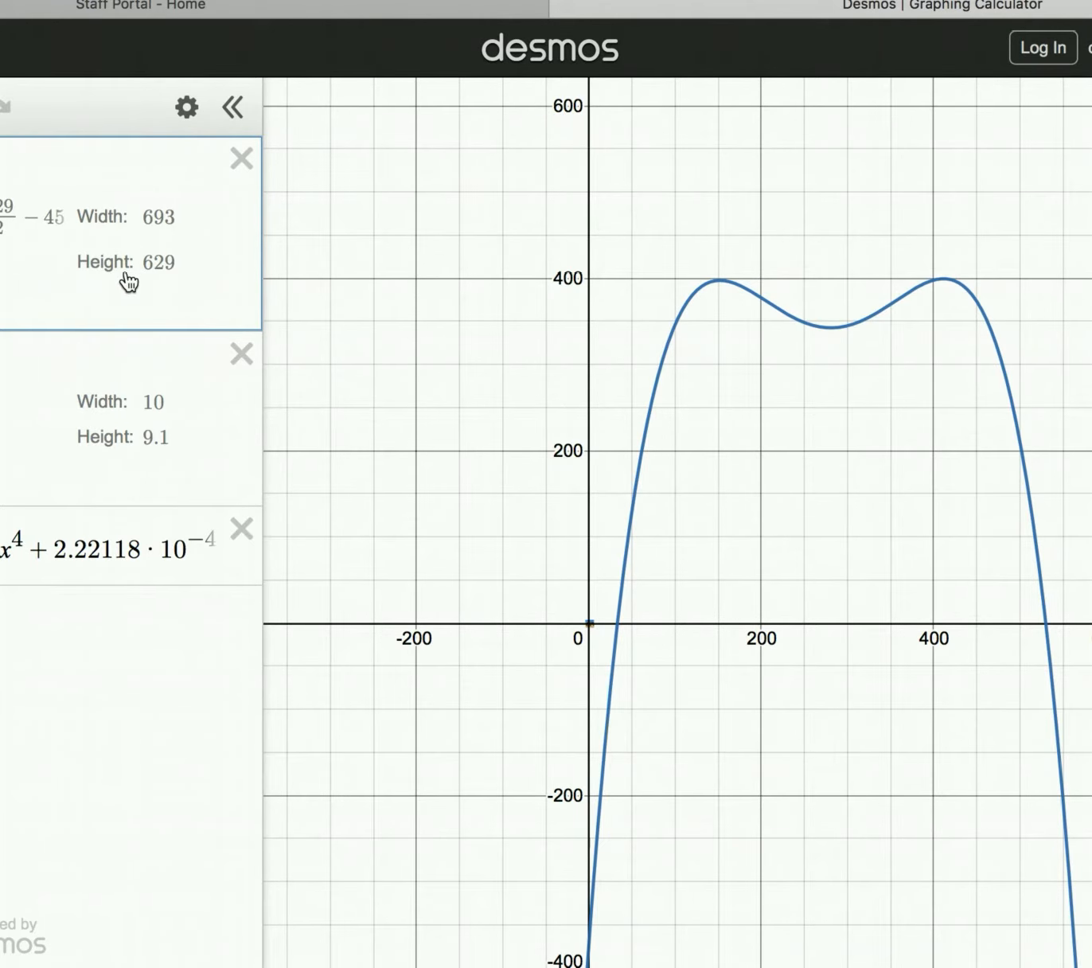
# Step: Set the newly imported image's width to 693 and its height to 629
pyautogui.click(166, 400)
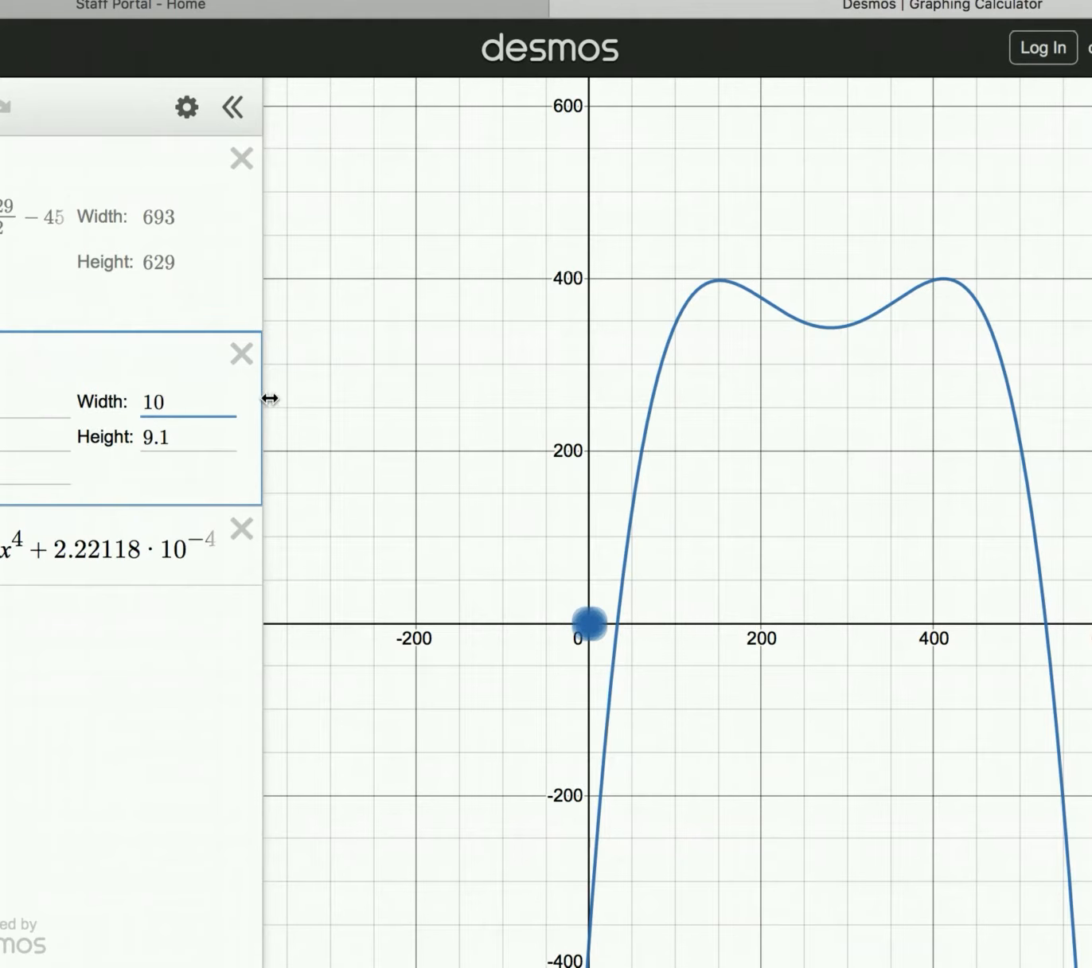
pyautogui.press('BackSpace')
pyautogui.press('BackSpace')
pyautogui.write('69')
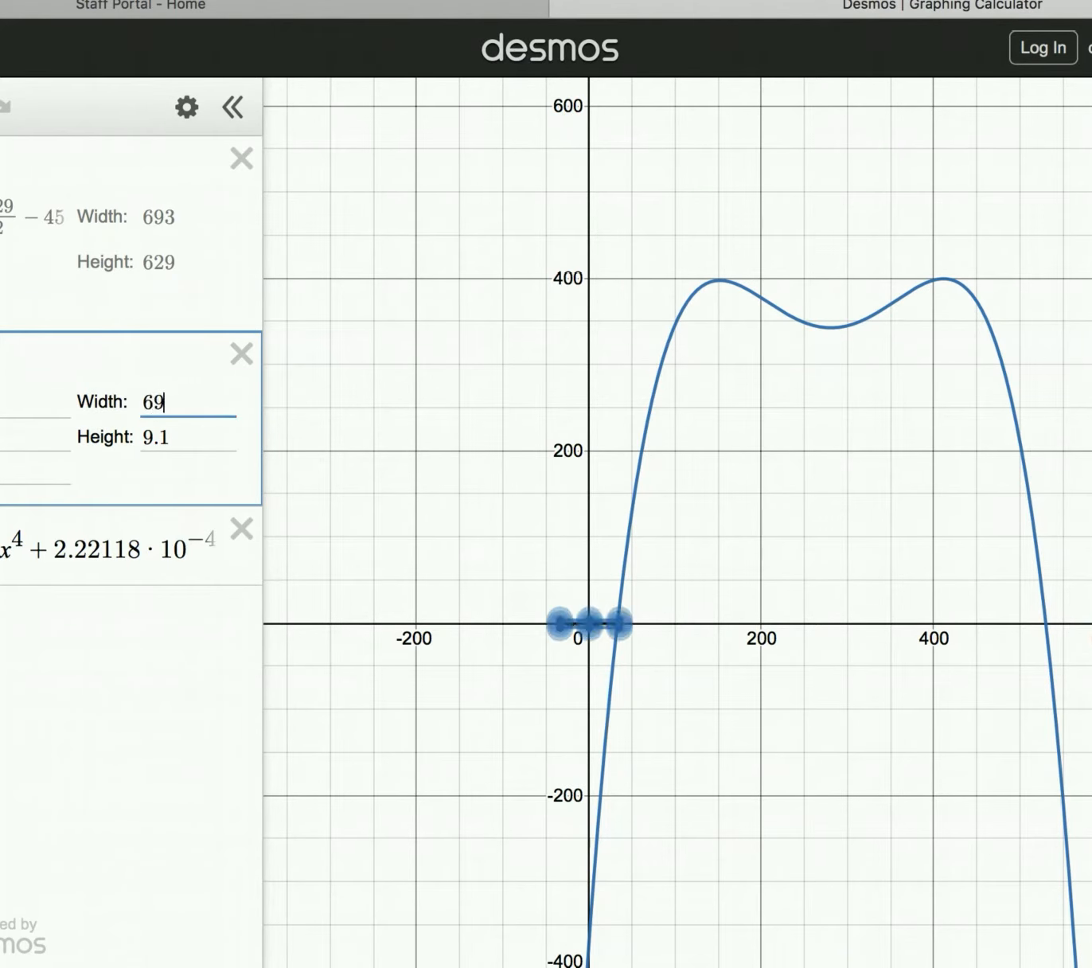
pyautogui.write('3')
pyautogui.click(183, 434)
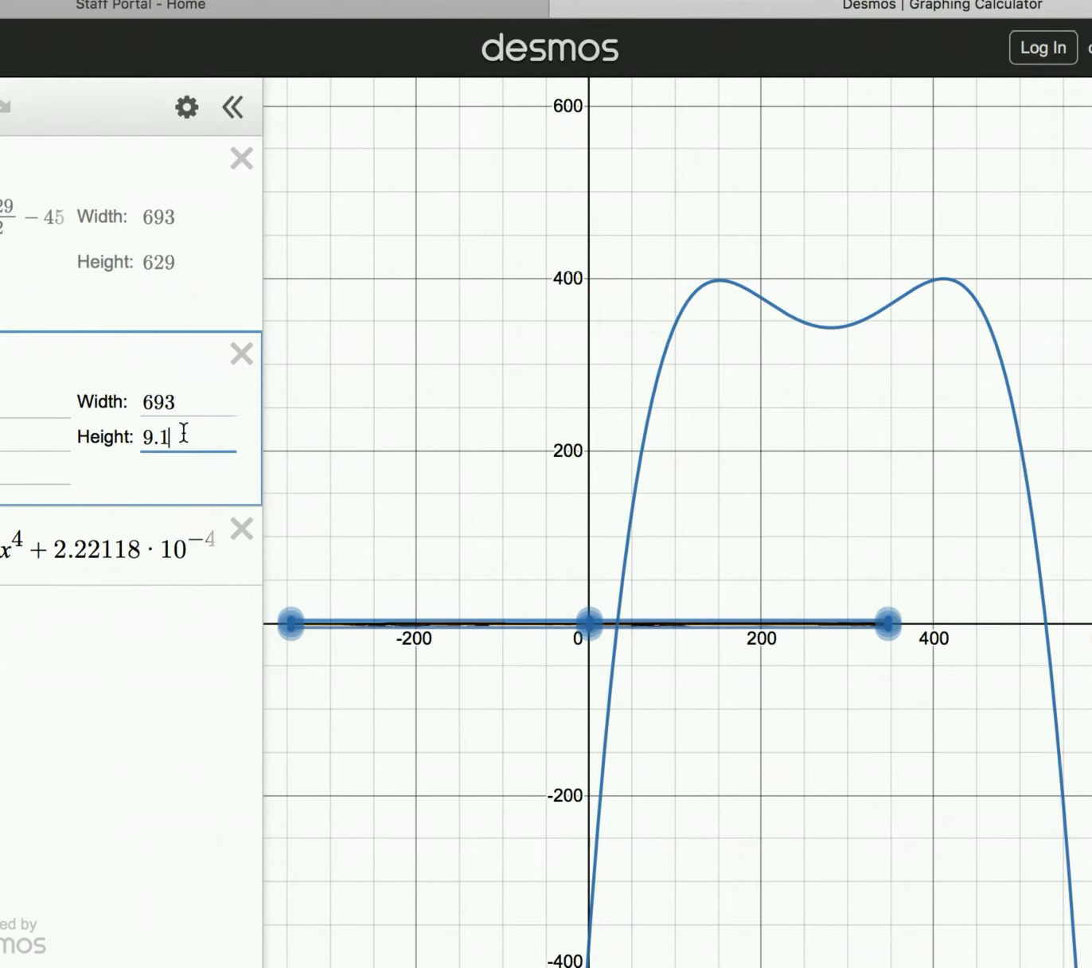
pyautogui.moveTo(184, 434); pyautogui.dragTo(122, 443)
pyautogui.write('629')
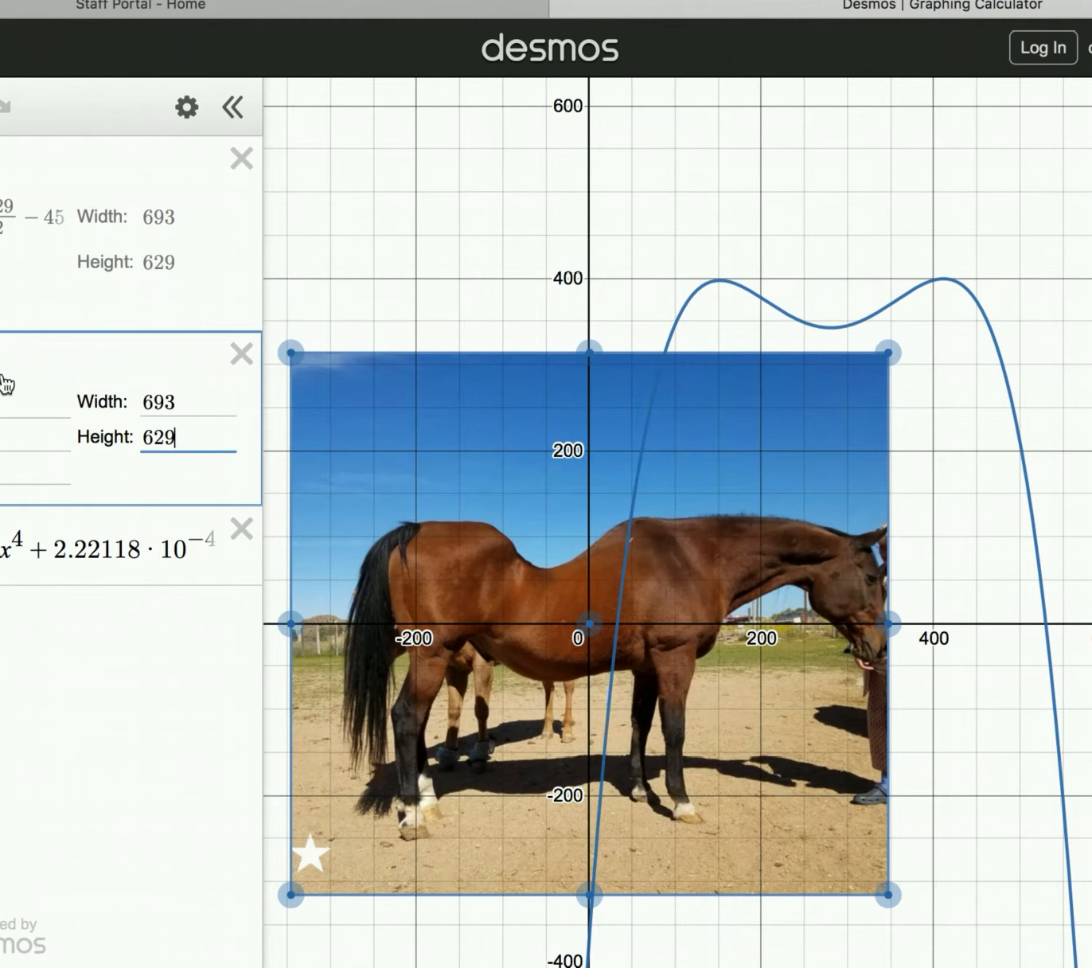
# Step: Set the new image's centre to (693/2, 629/2) so its lower corner sits at the origin
pyautogui.click(5, 401)
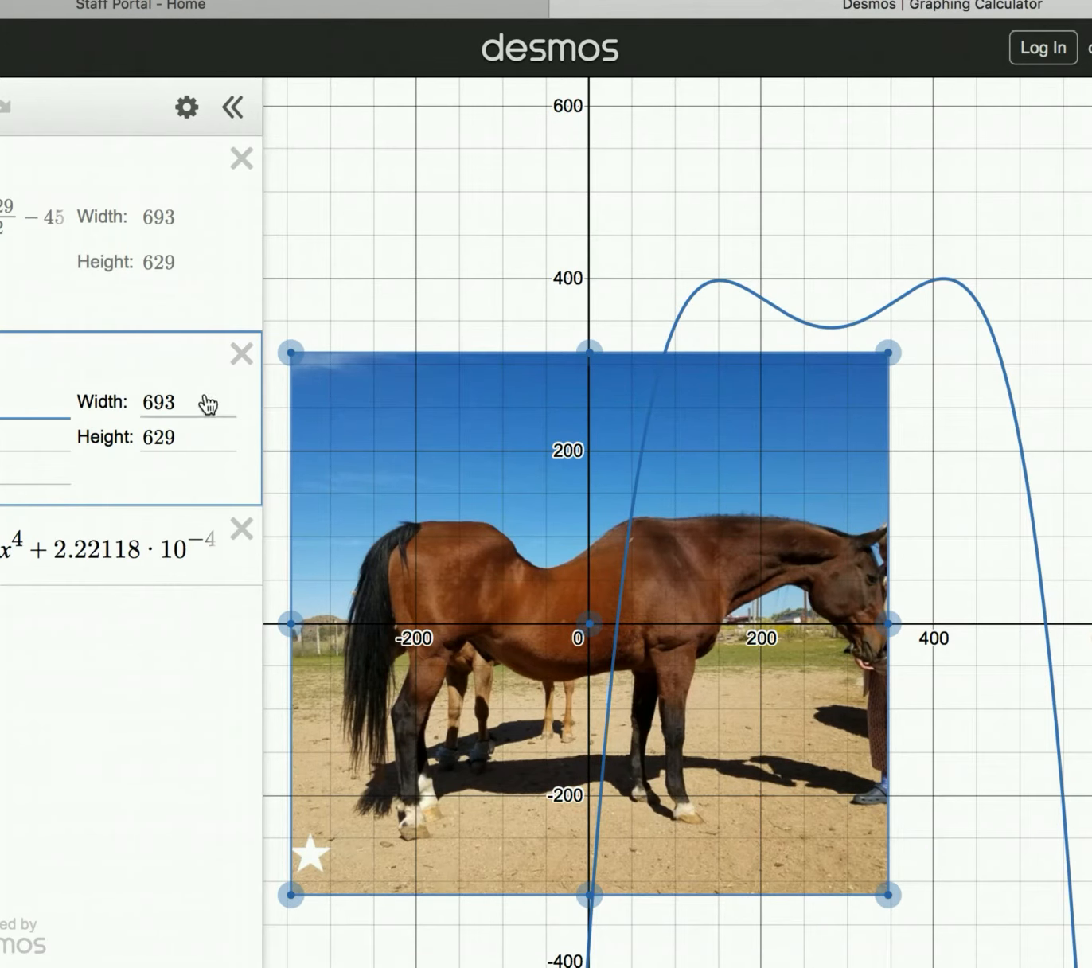
pyautogui.press('BackSpace')
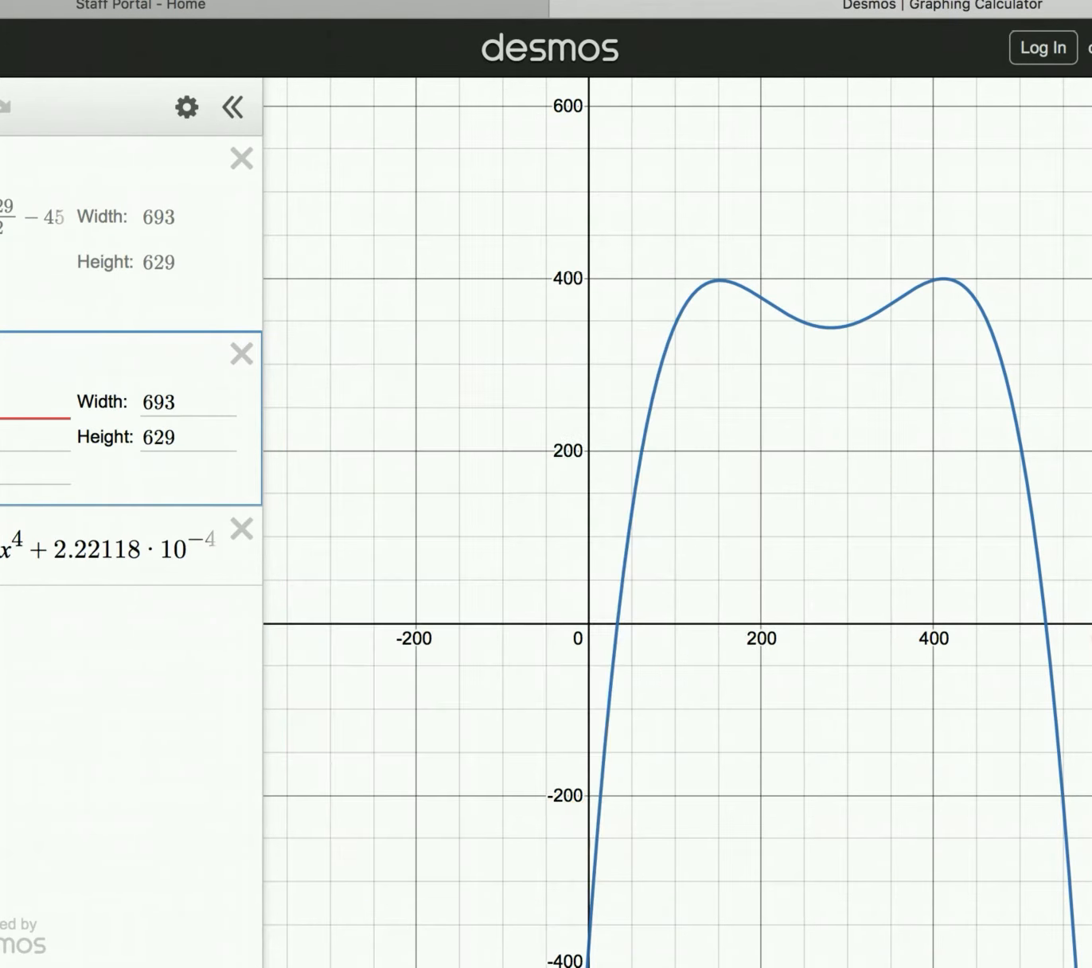
pyautogui.write('693/2')
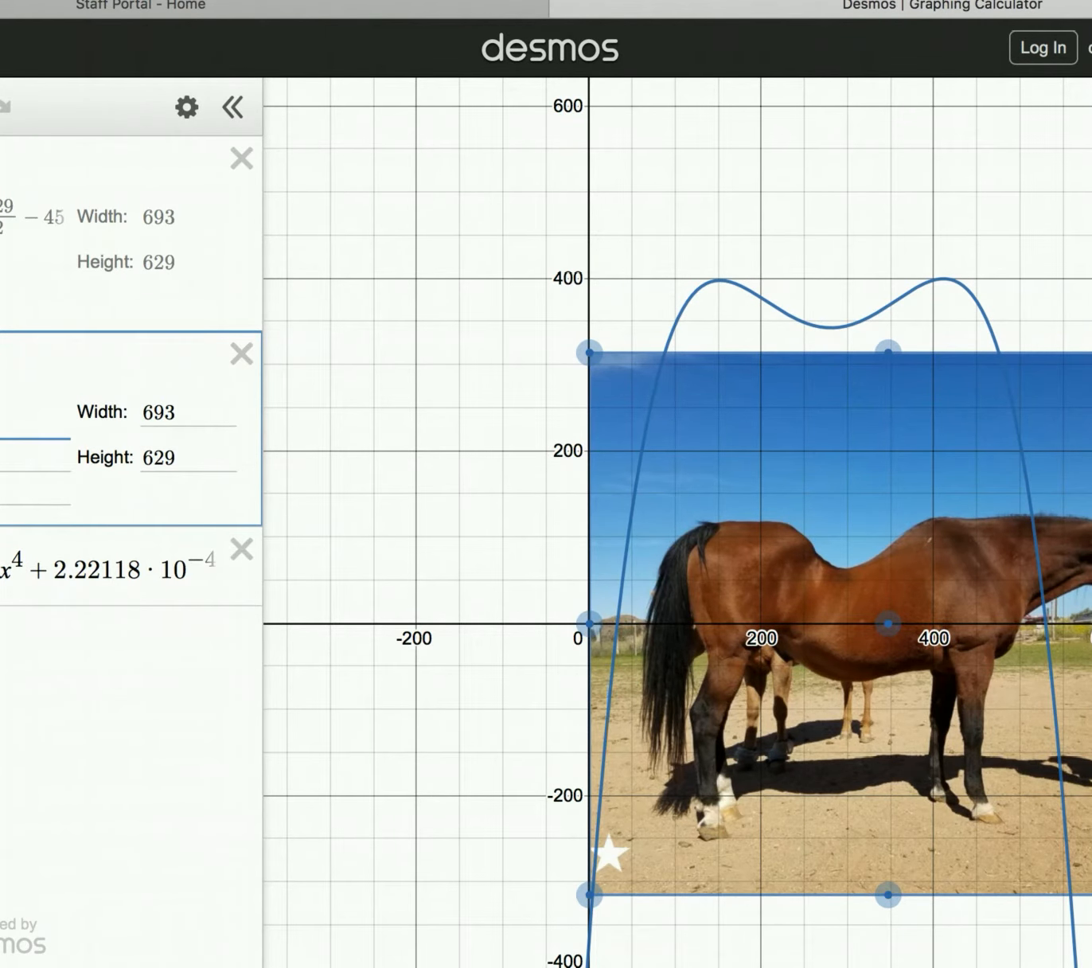
pyautogui.press('BackSpace')
pyautogui.write('629/2')
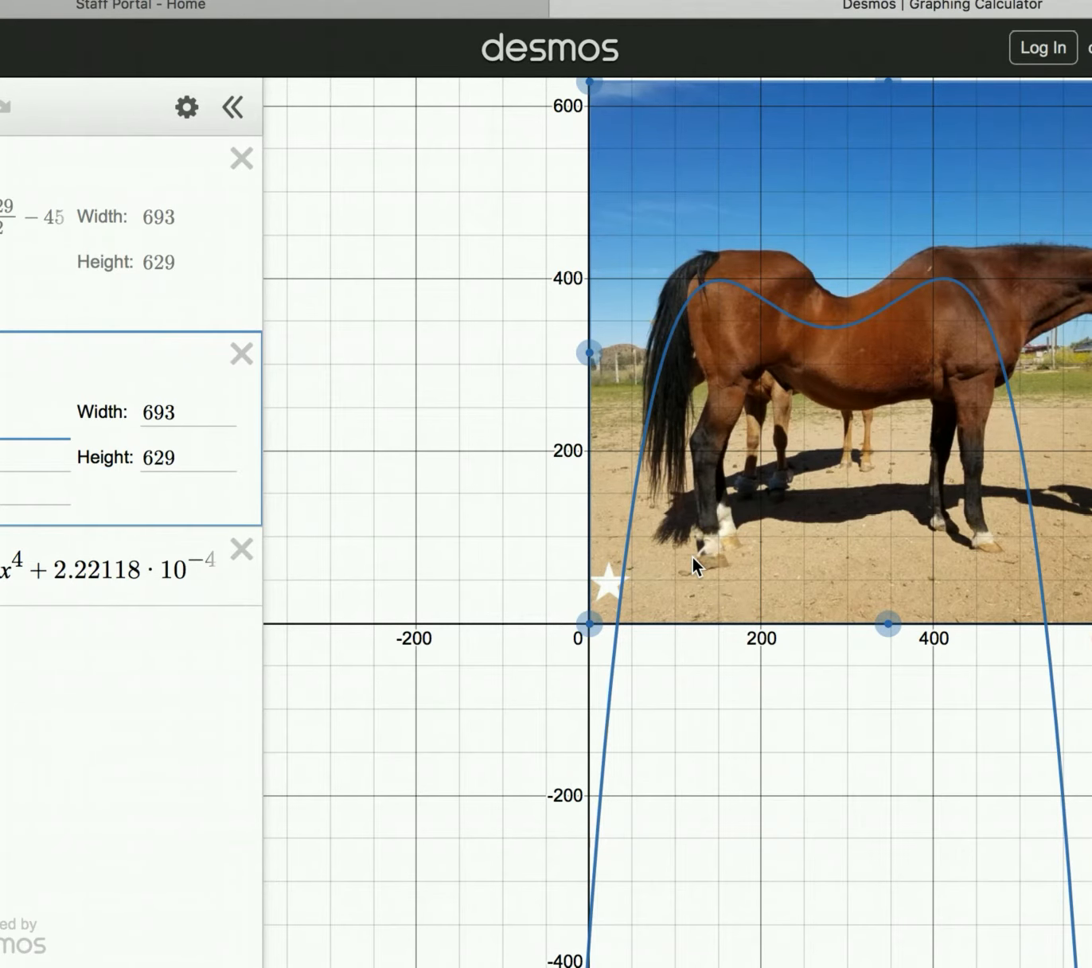
pyautogui.click(609, 583)
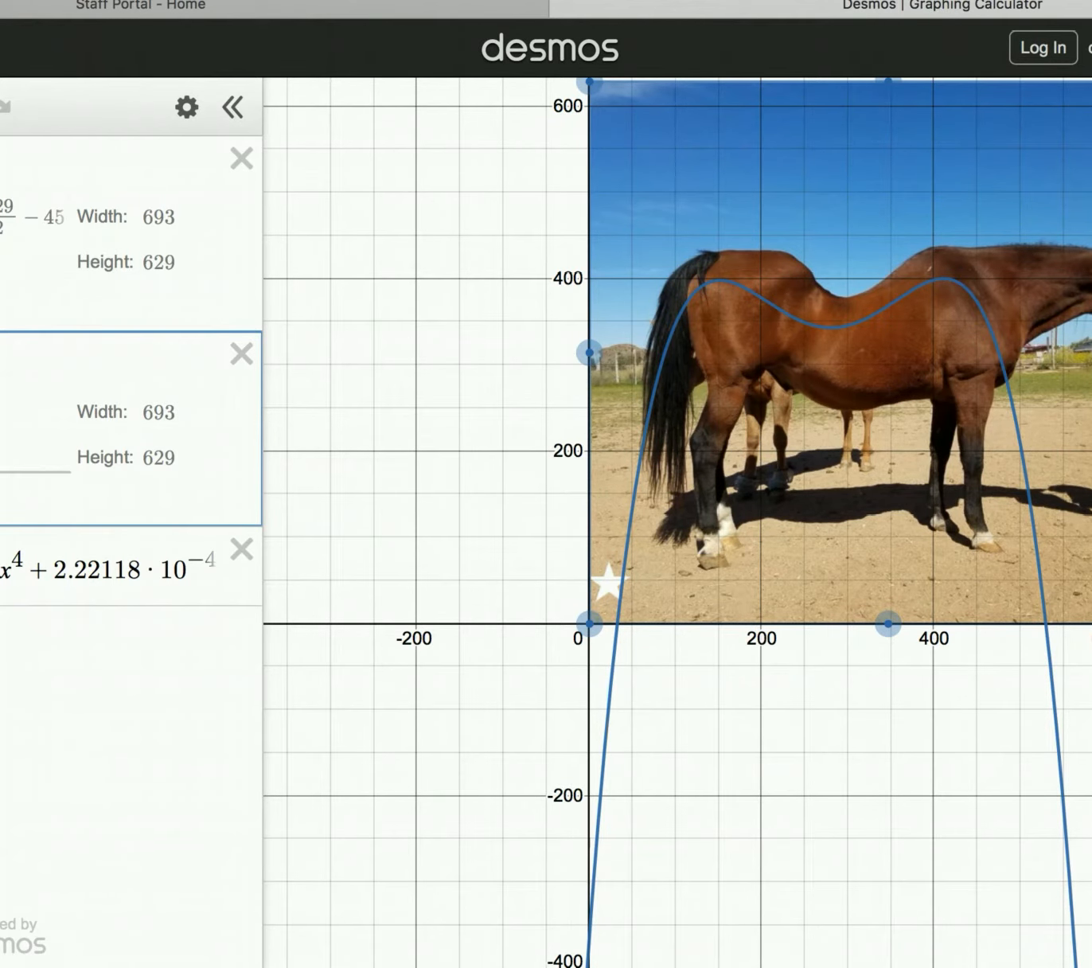
# Step: Subtract 10 from the x-coordinate of the new image's centre to shift the picture towards negative x
pyautogui.click(10, 421)
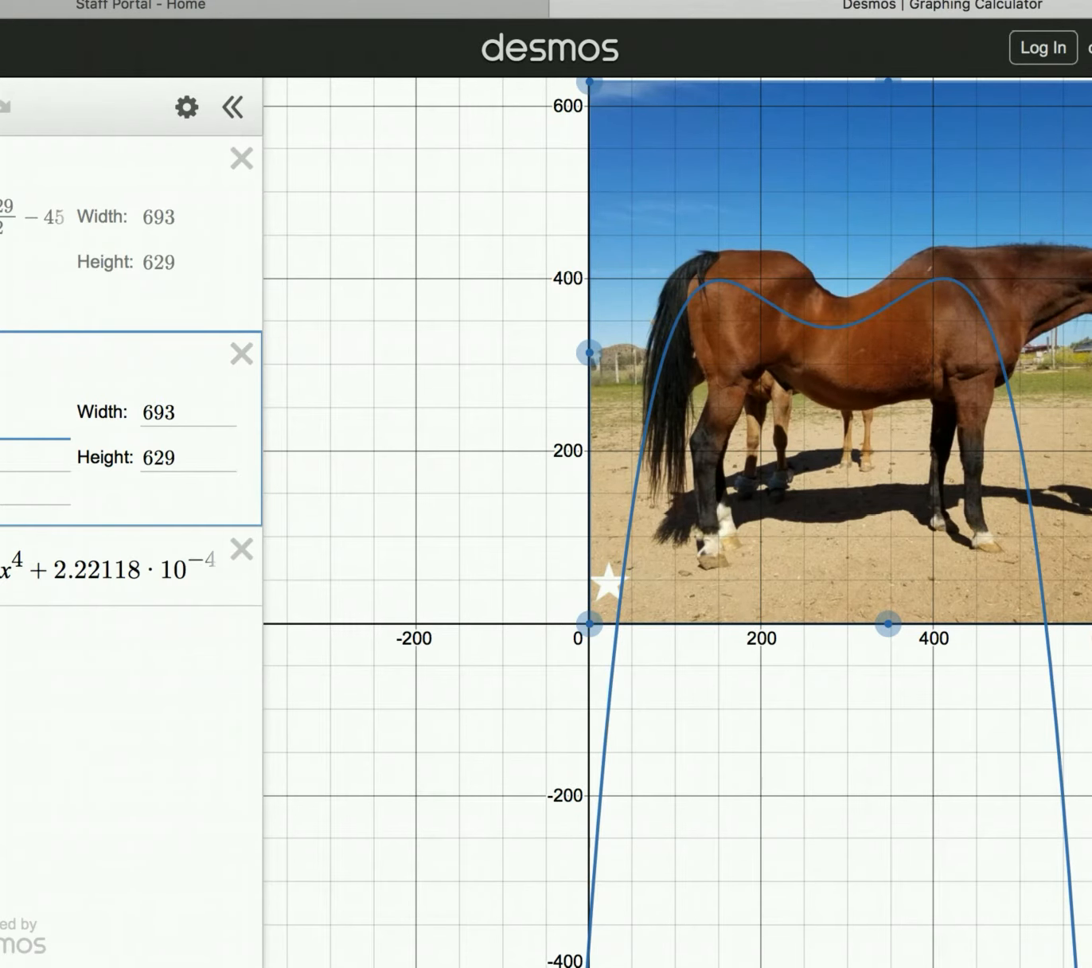
pyautogui.write('-')
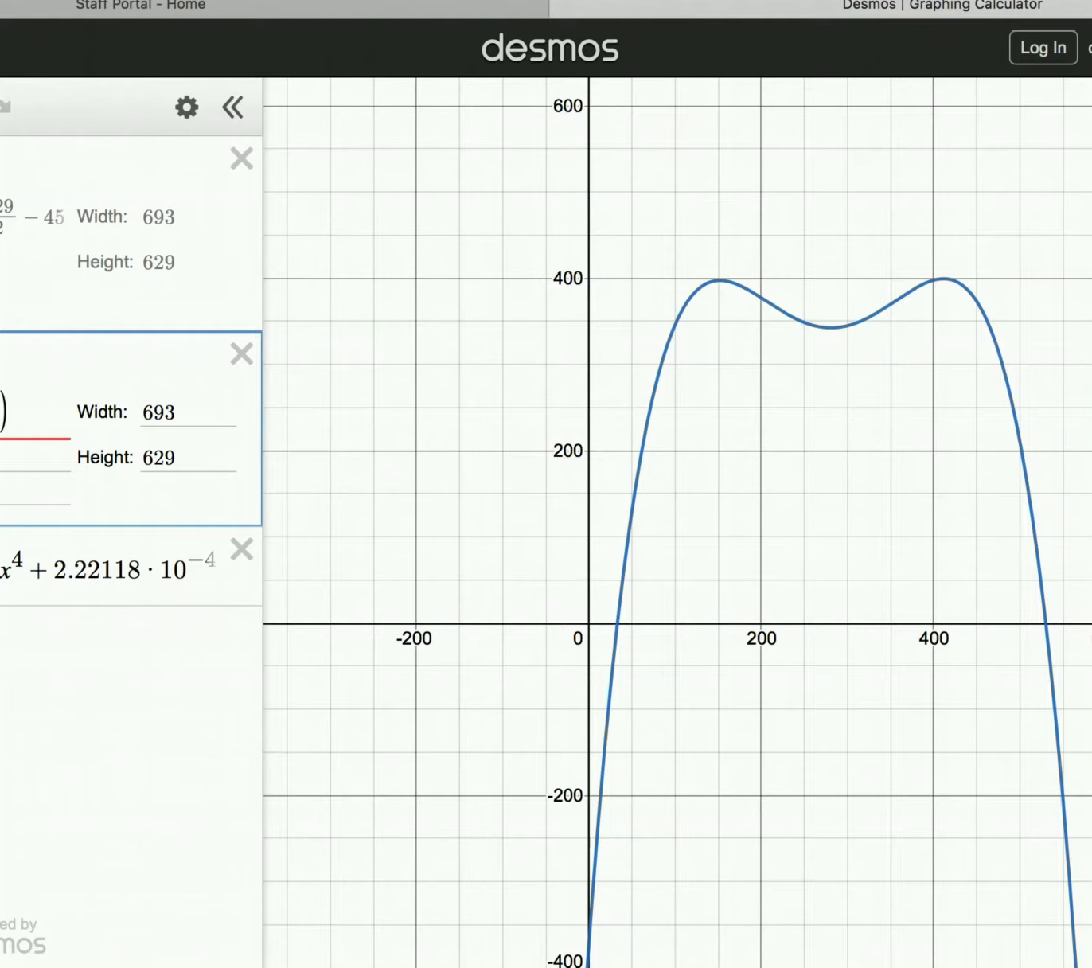
pyautogui.write('10')
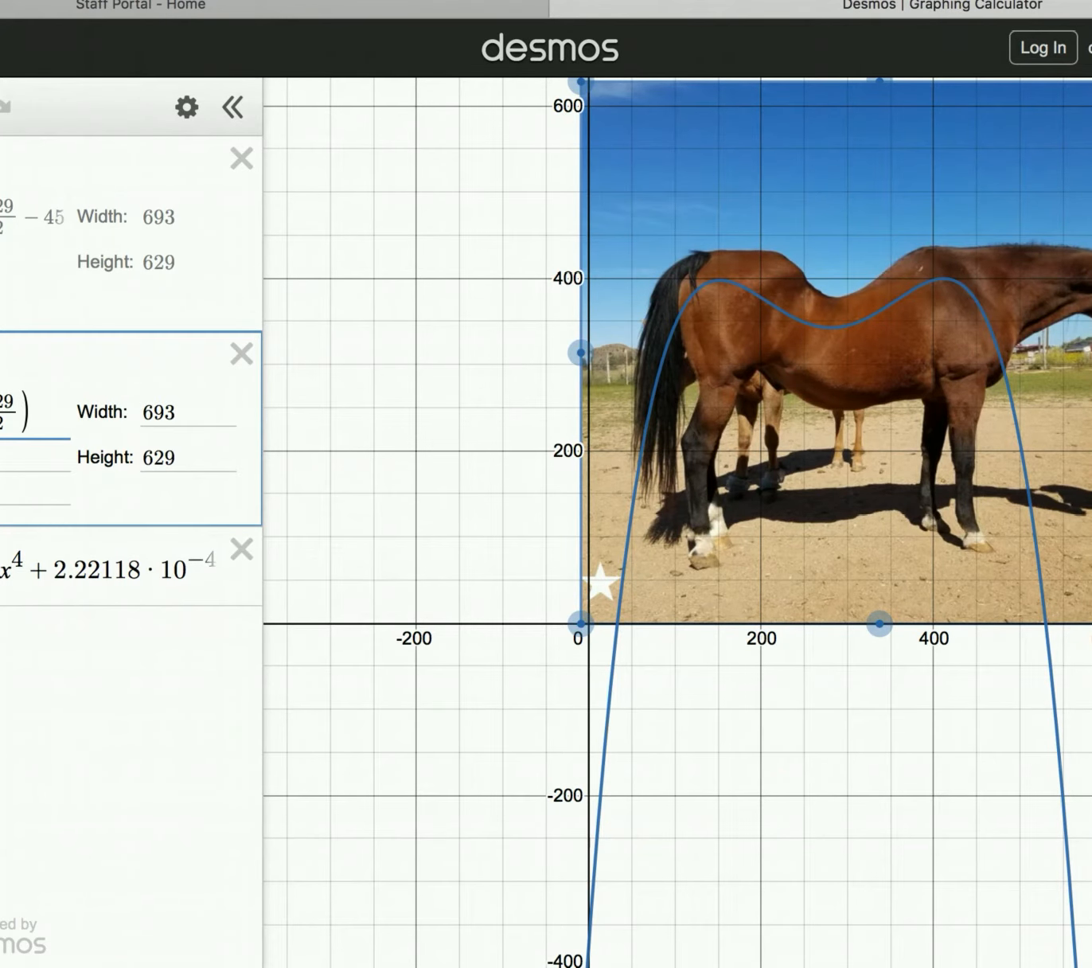
# Step: Try other horizontal offsets for the image's centre, including 40, to bring the white star onto the y-axis
pyautogui.press('BackSpace')
pyautogui.press('BackSpace')
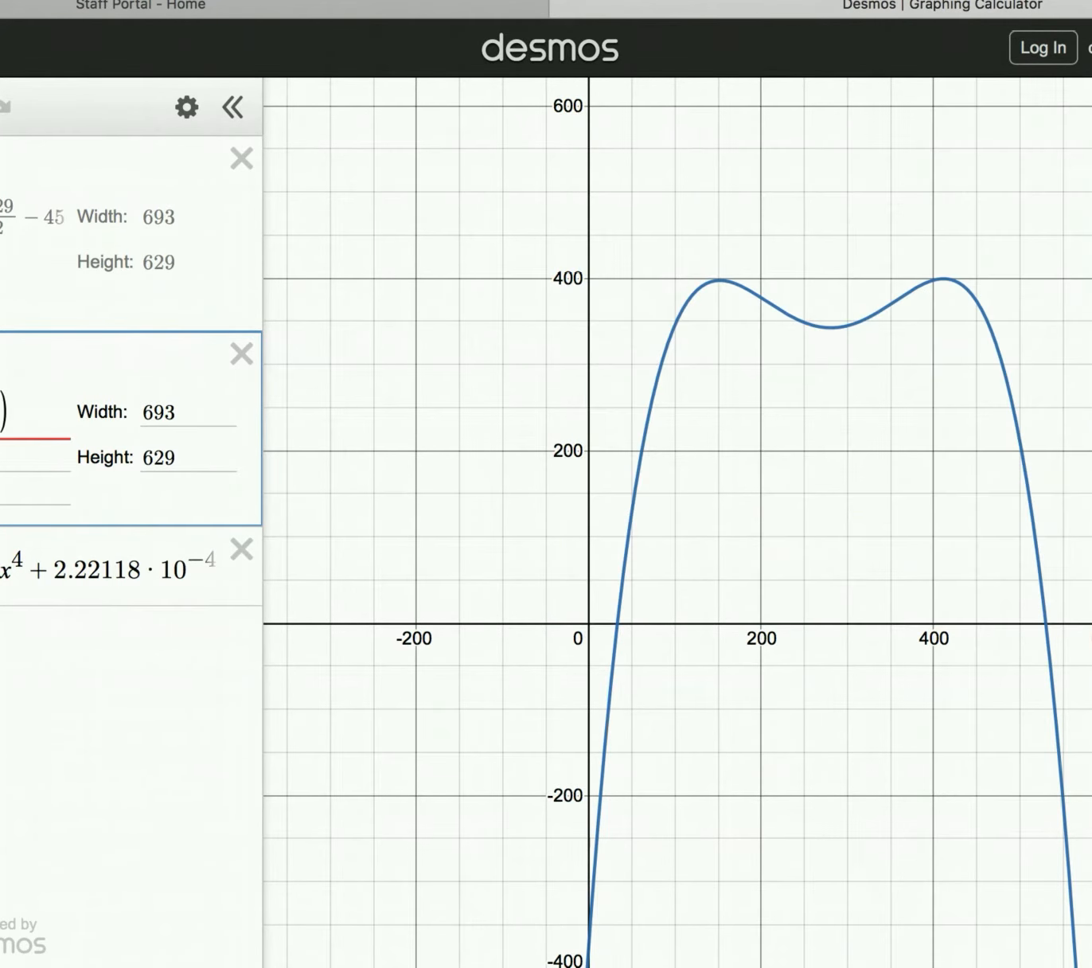
pyautogui.press('BackSpace')
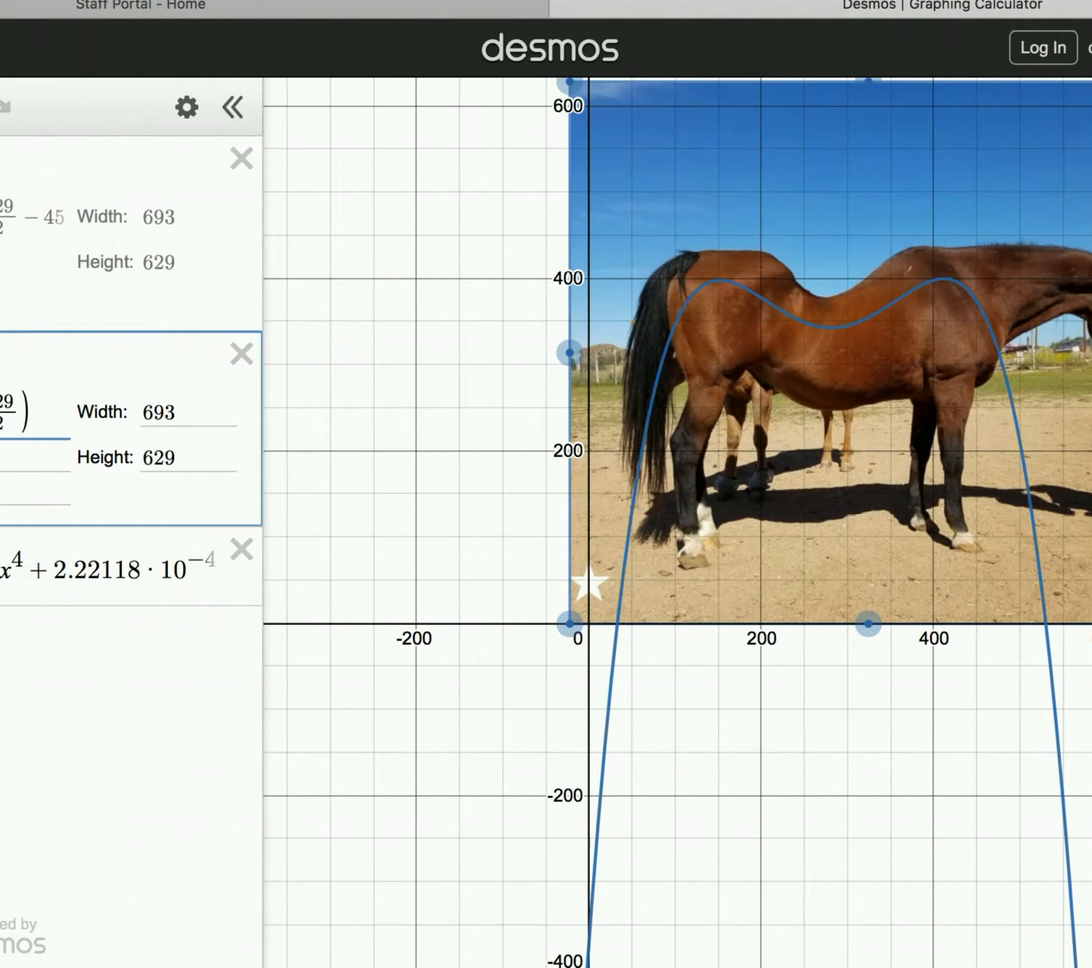
pyautogui.press('BackSpace')
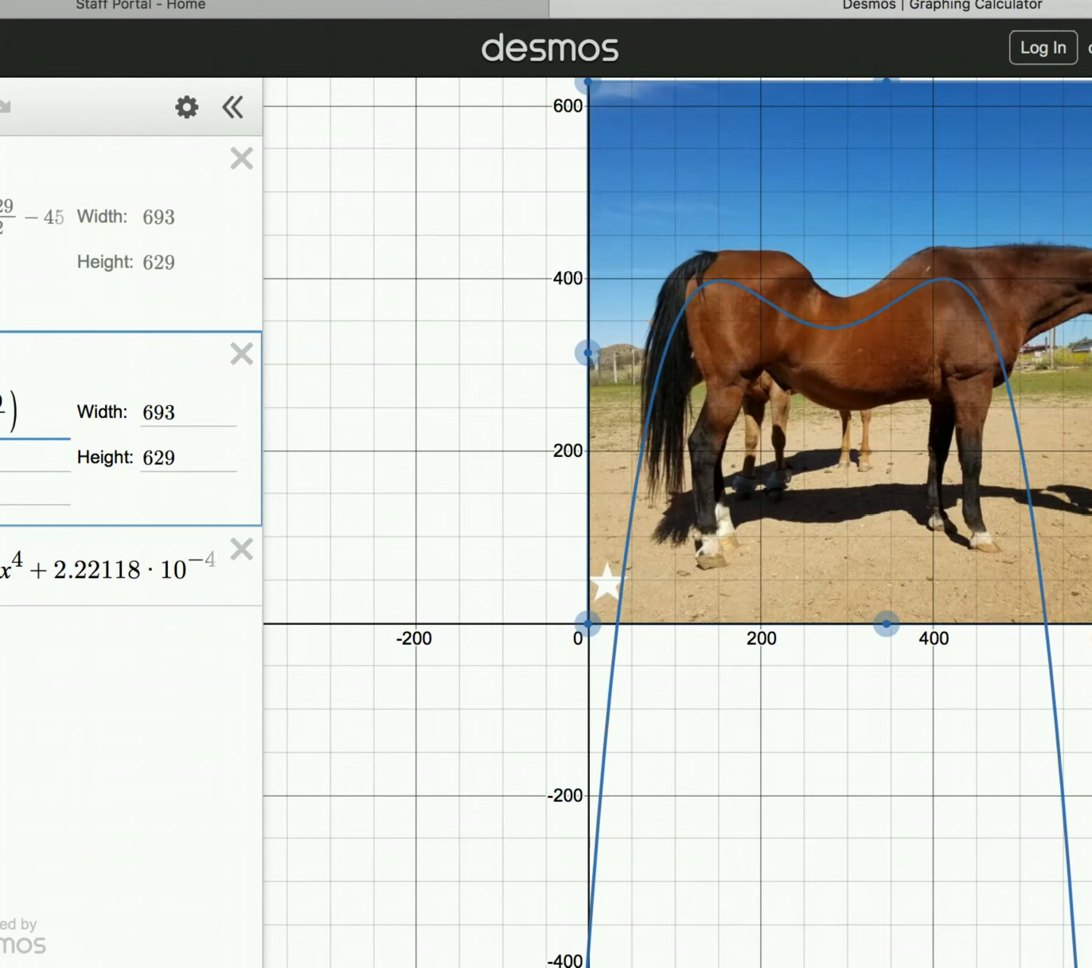
pyautogui.write('1')
pyautogui.press('BackSpace')
pyautogui.press('BackSpace')
pyautogui.write('40')
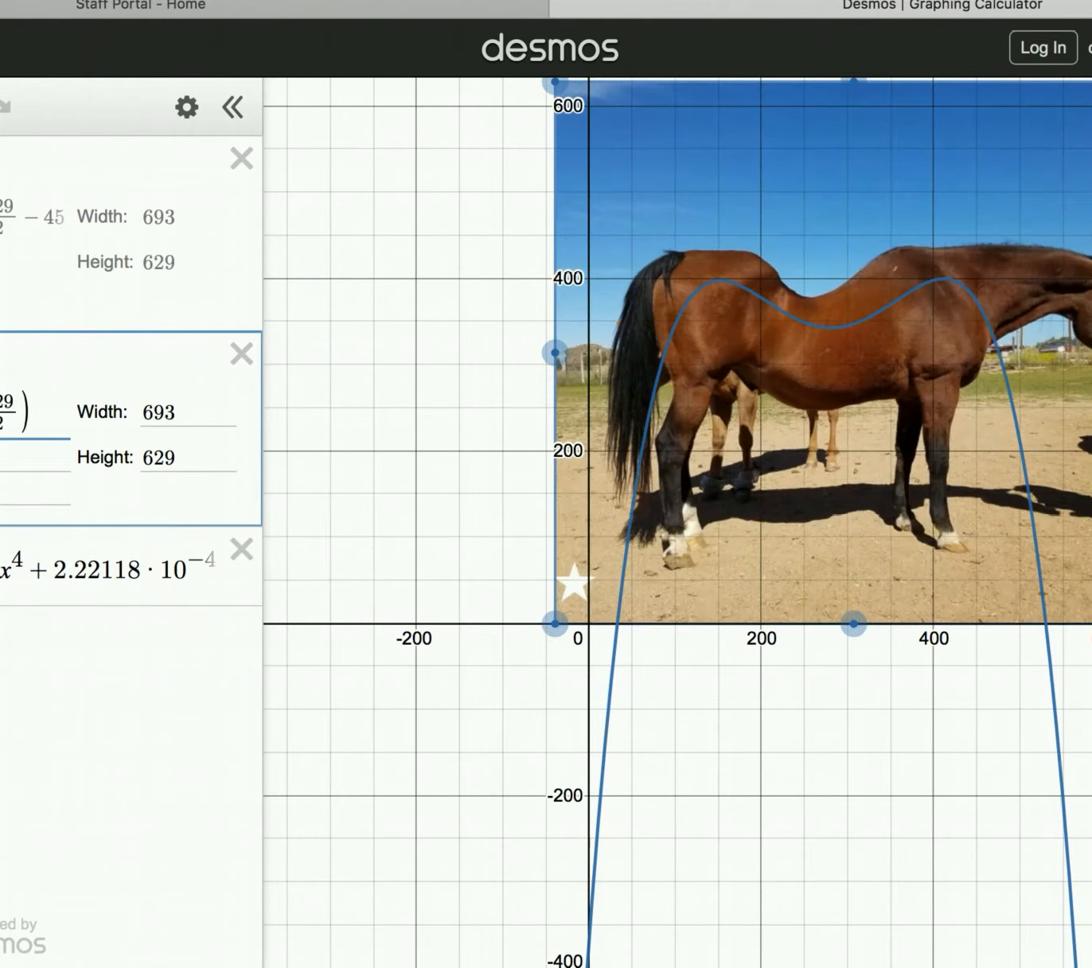
pyautogui.press('BackSpace')
pyautogui.press('BackSpace')
pyautogui.write('2')
pyautogui.press('BackSpace')
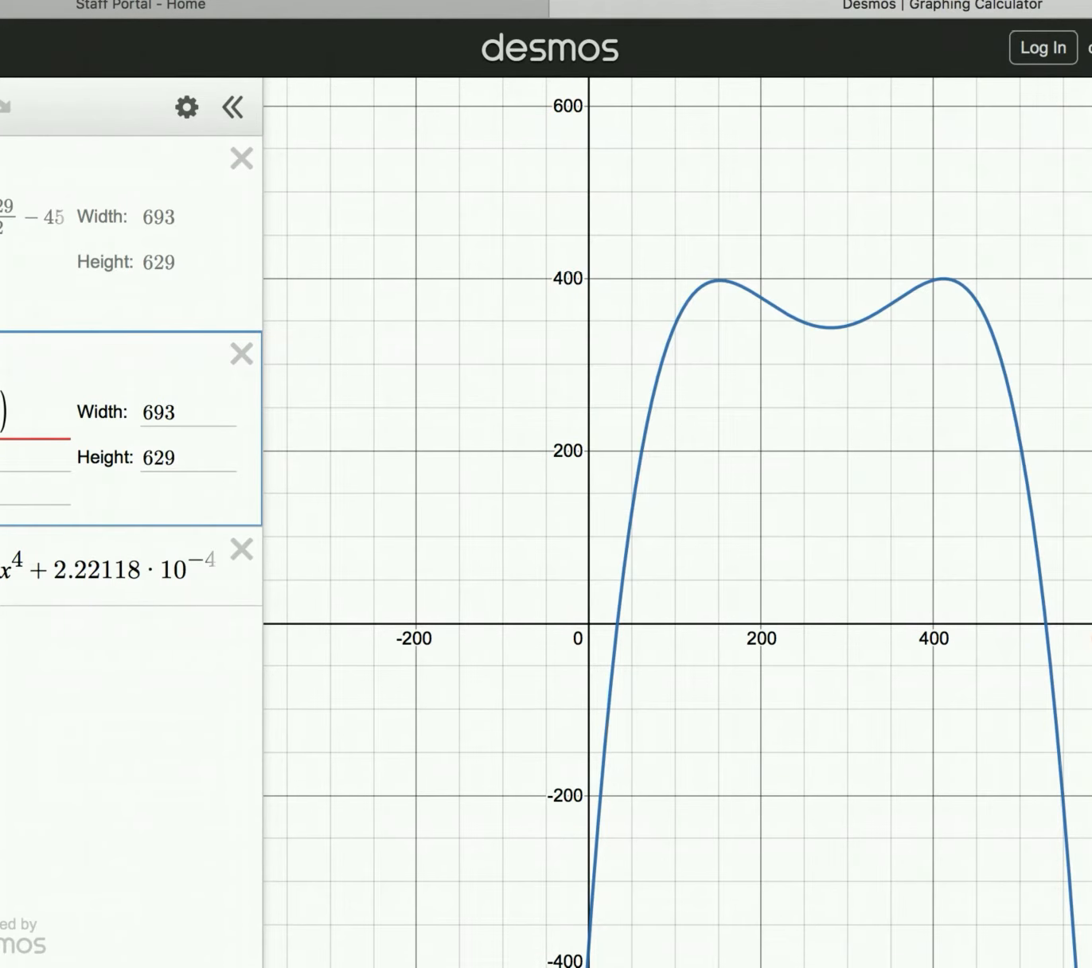
pyautogui.write('29/2')
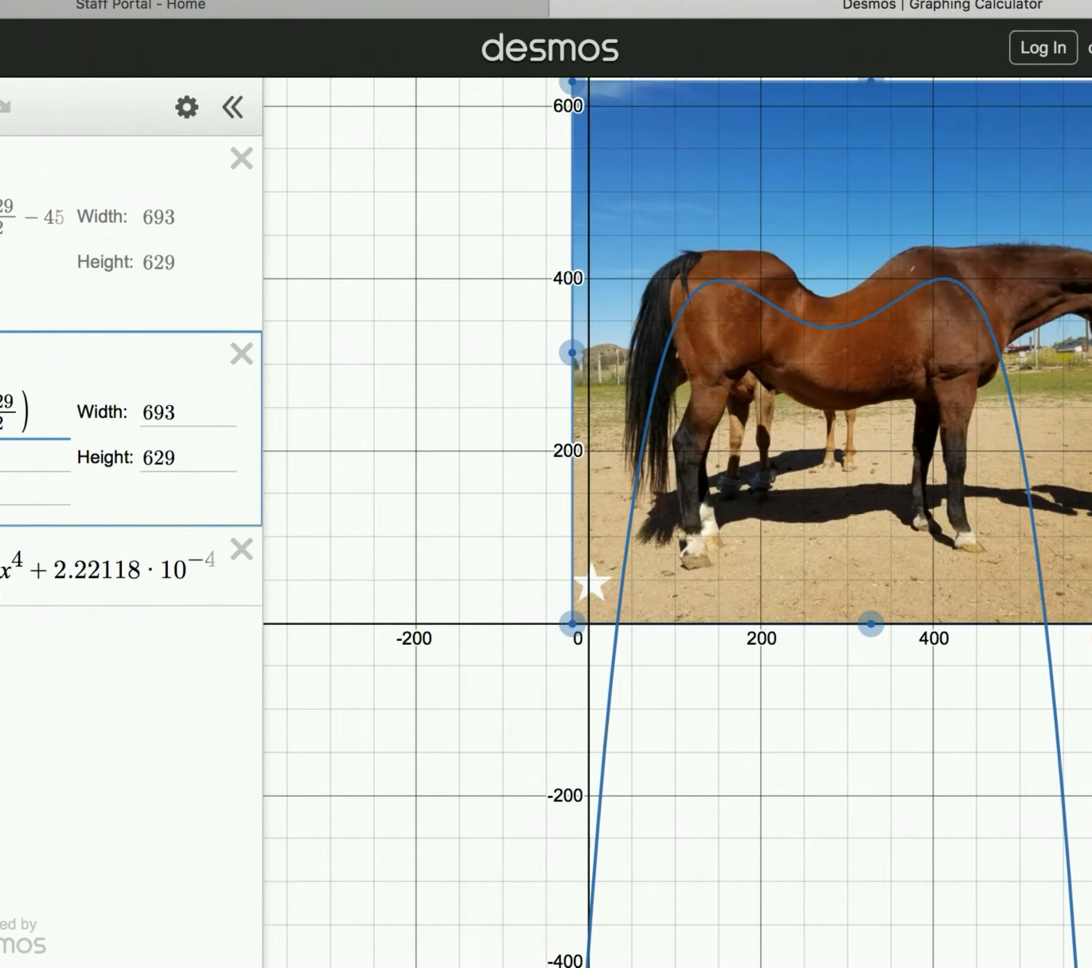
# Step: Set the horizontal offset subtracted from 693/2 to 22 so the white star lies on the y-axis
pyautogui.press('BackSpace')
pyautogui.write('3')
pyautogui.press('BackSpace')
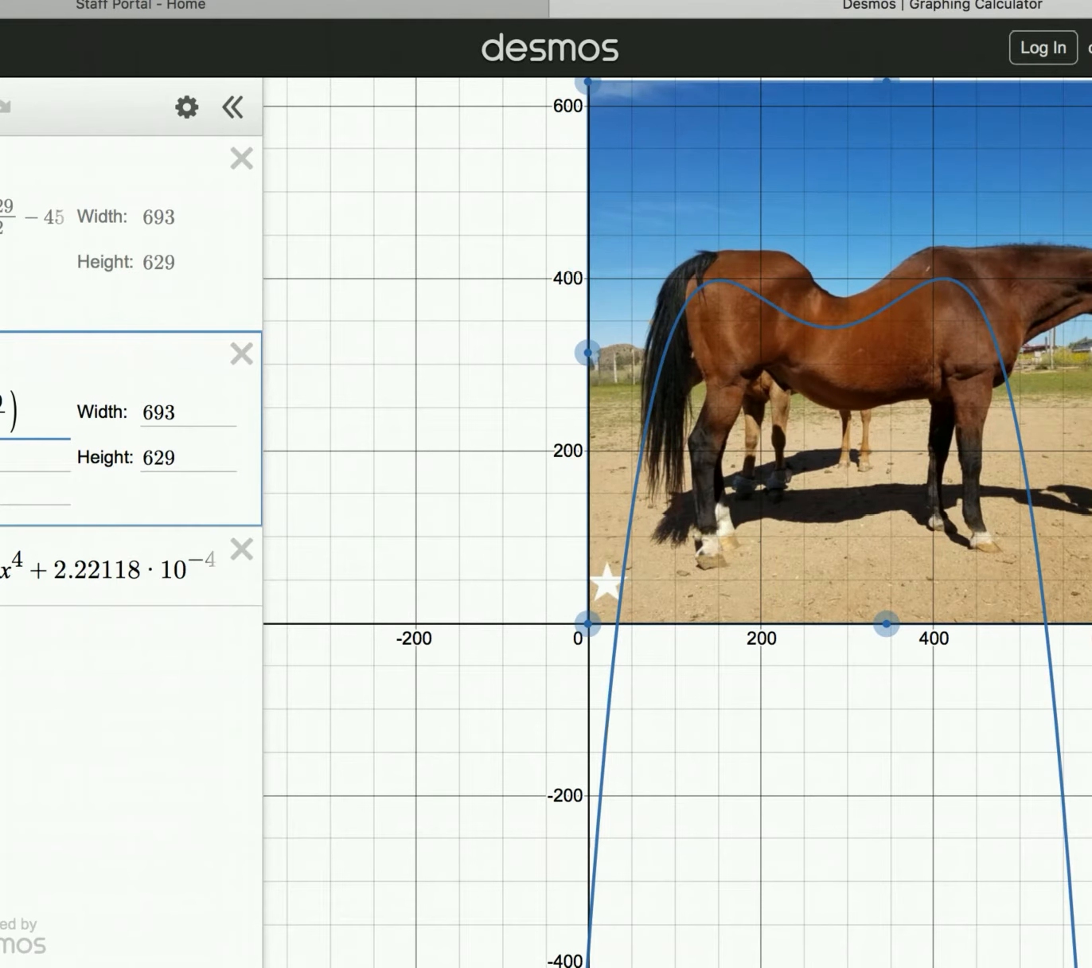
pyautogui.write('3')
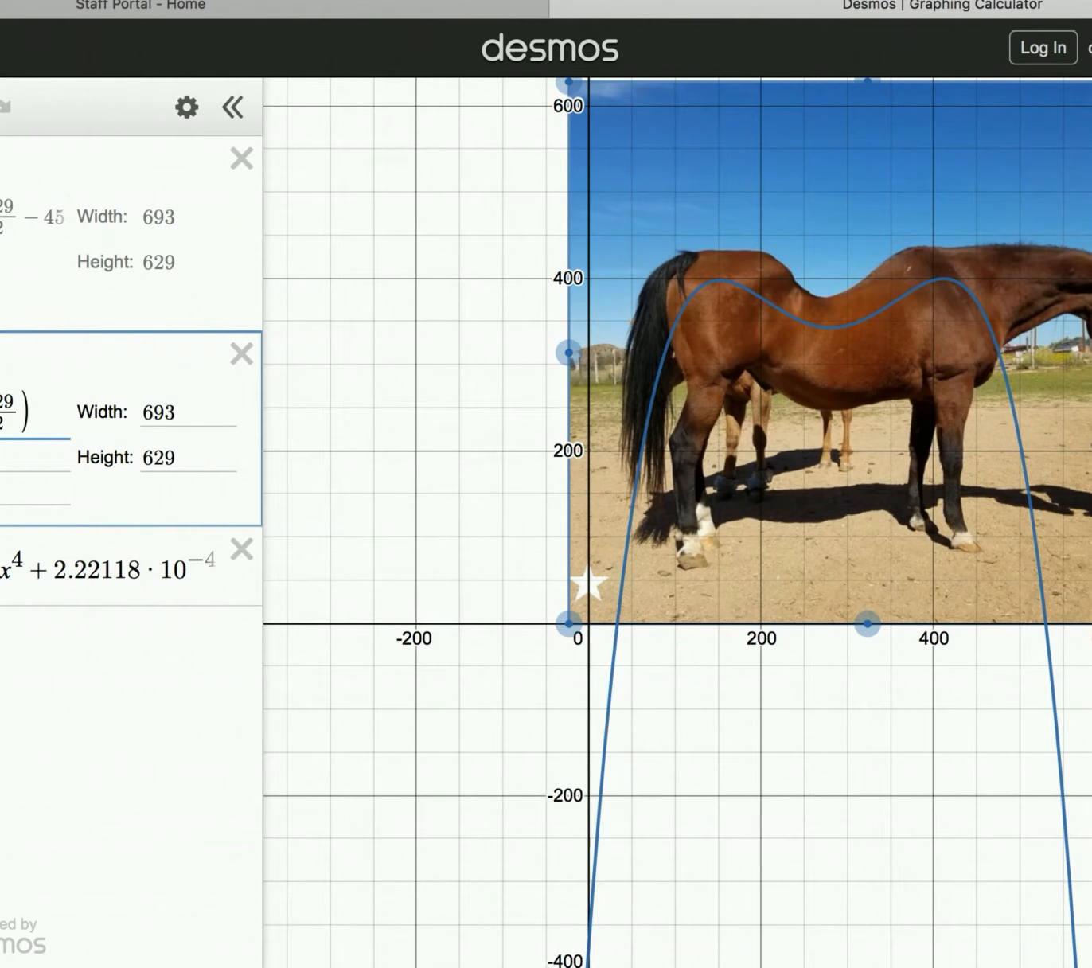
pyautogui.press('BackSpace')
pyautogui.write('2')
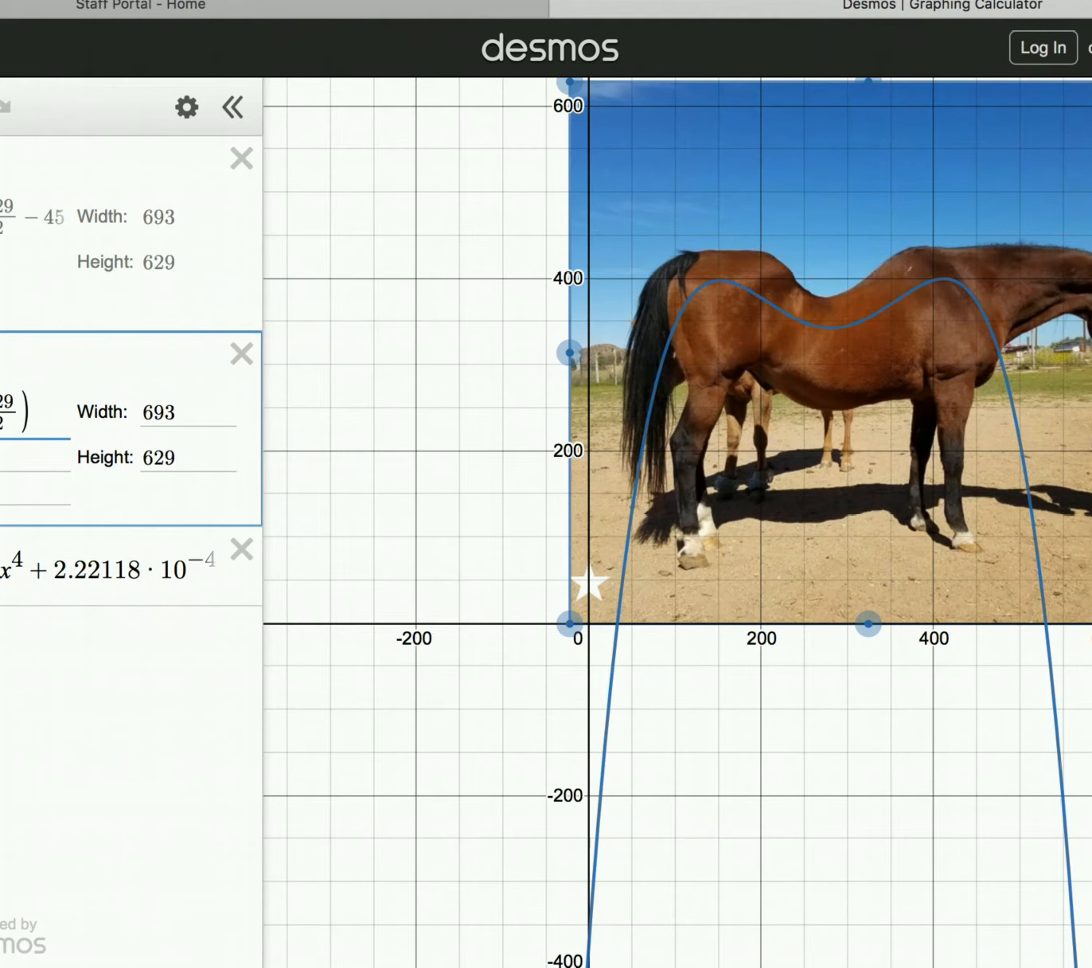
# Step: Subtract 45 from the 629/2 y-coordinate of the image's centre so the white star lies on the origin
pyautogui.press('Right')
pyautogui.write('-')
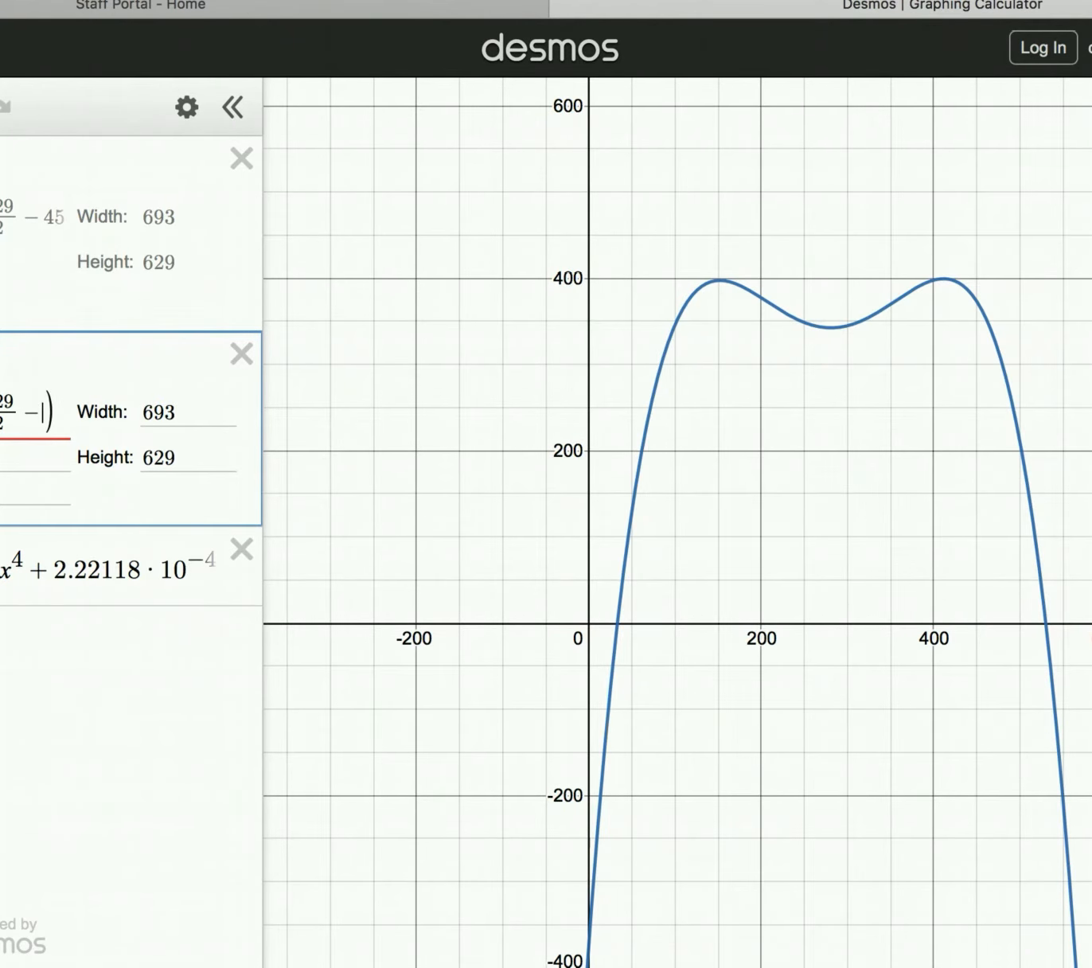
pyautogui.write('50')
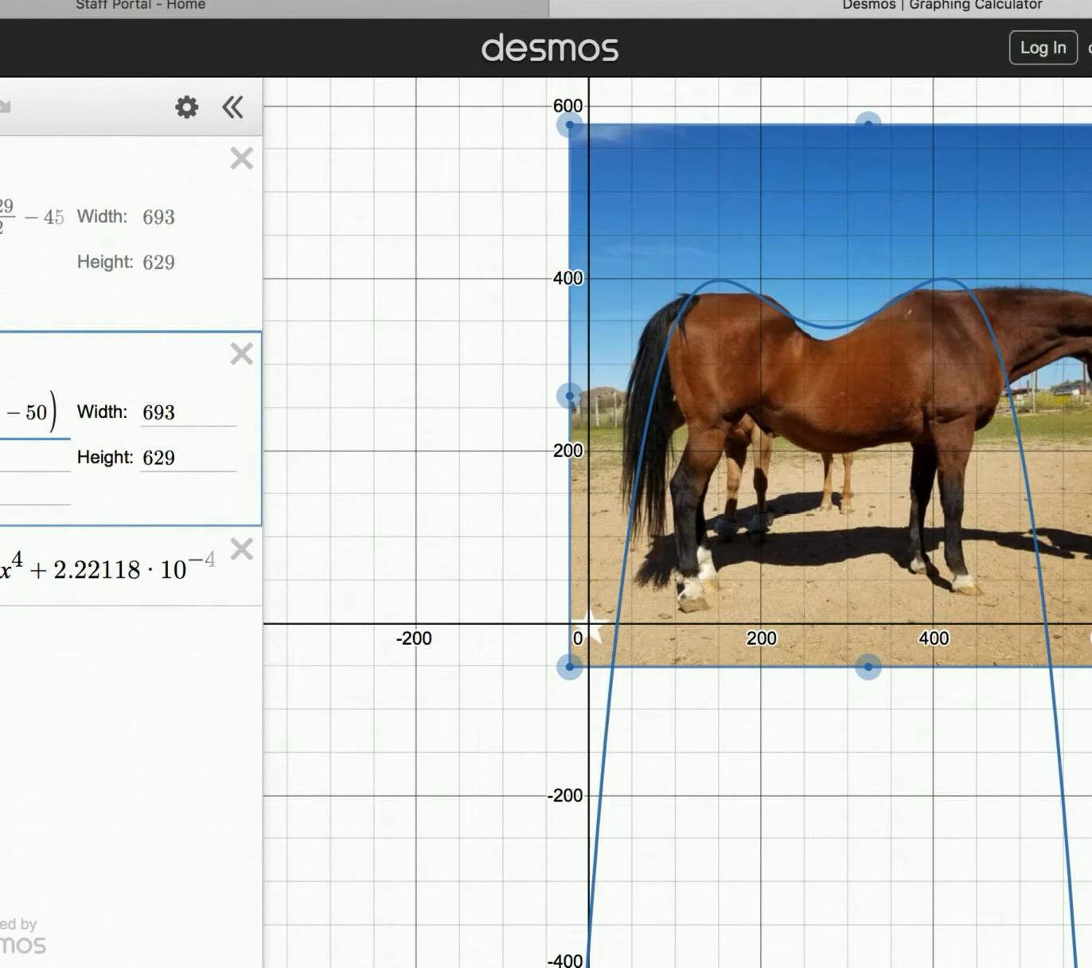
pyautogui.press('BackSpace')
pyautogui.press('BackSpace')
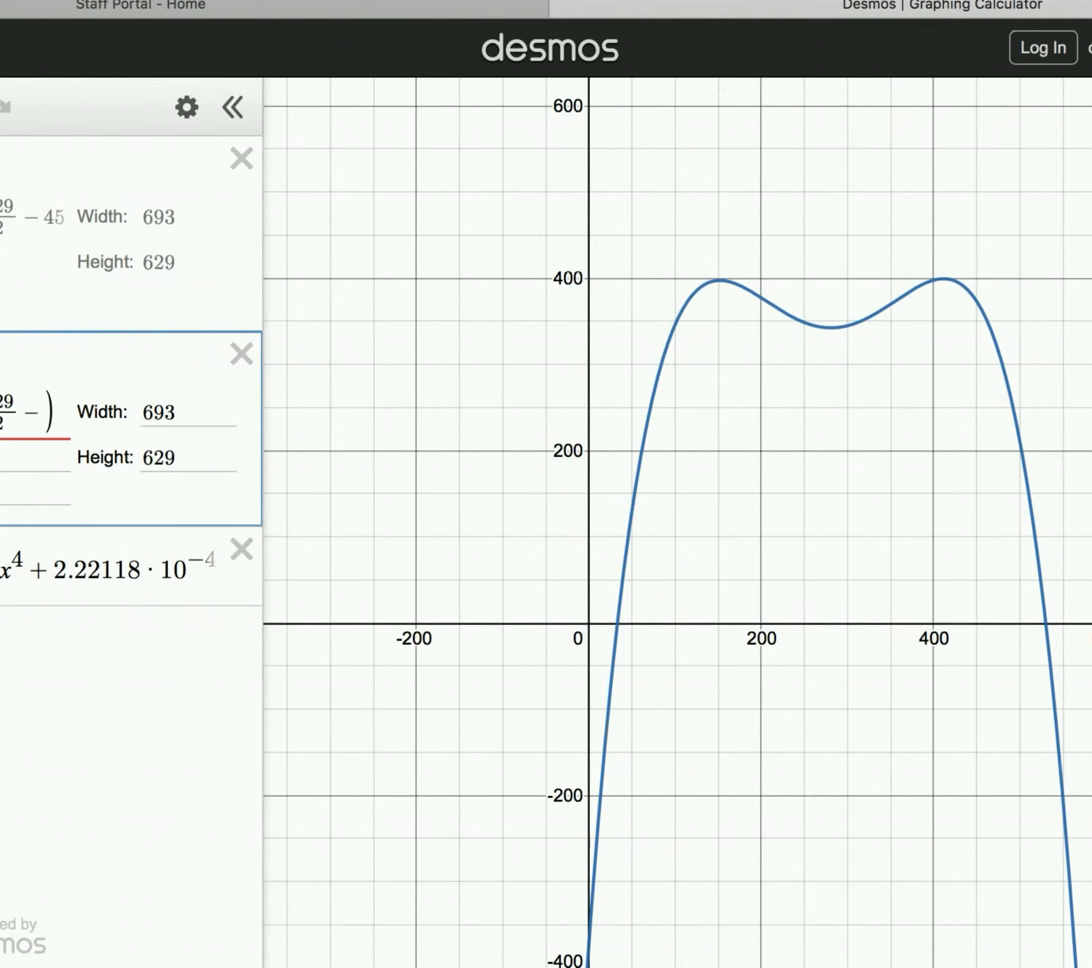
pyautogui.write('40')
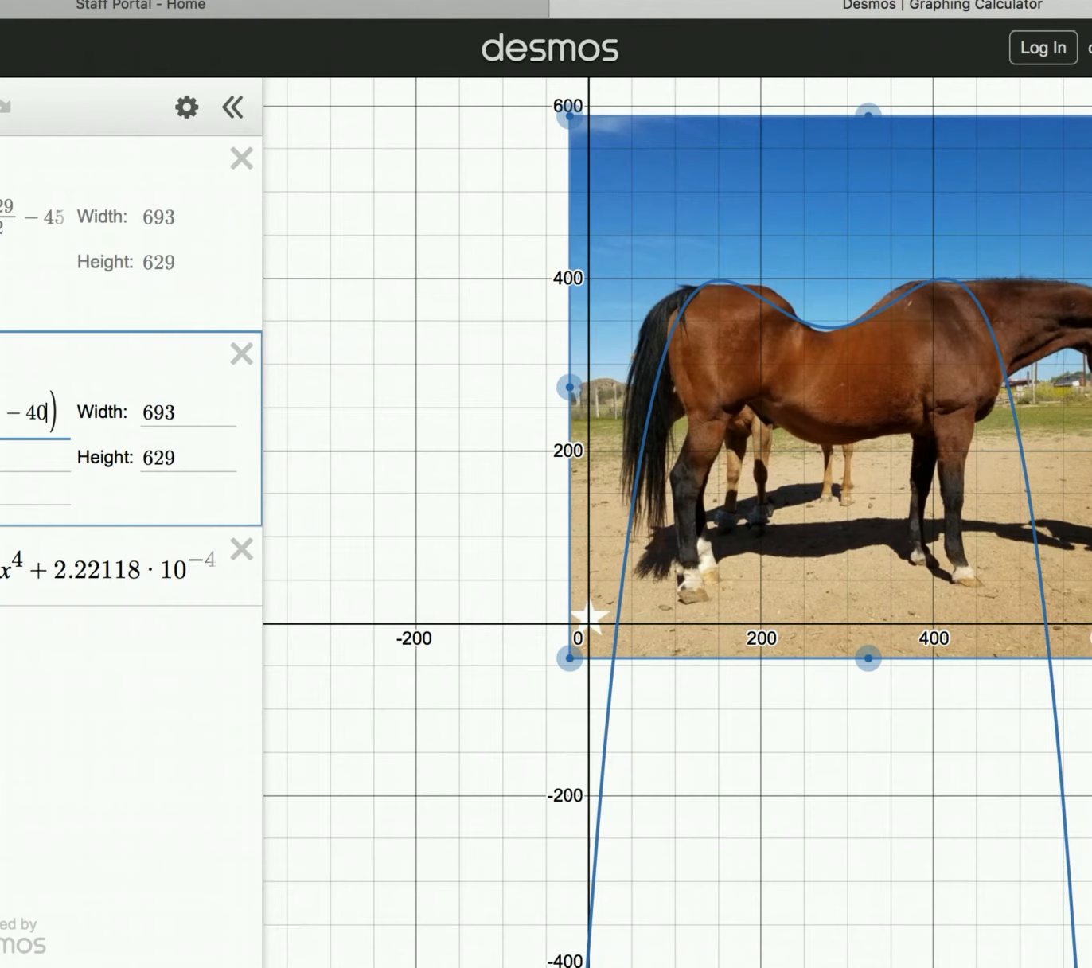
pyautogui.press('BackSpace')
pyautogui.write('5')
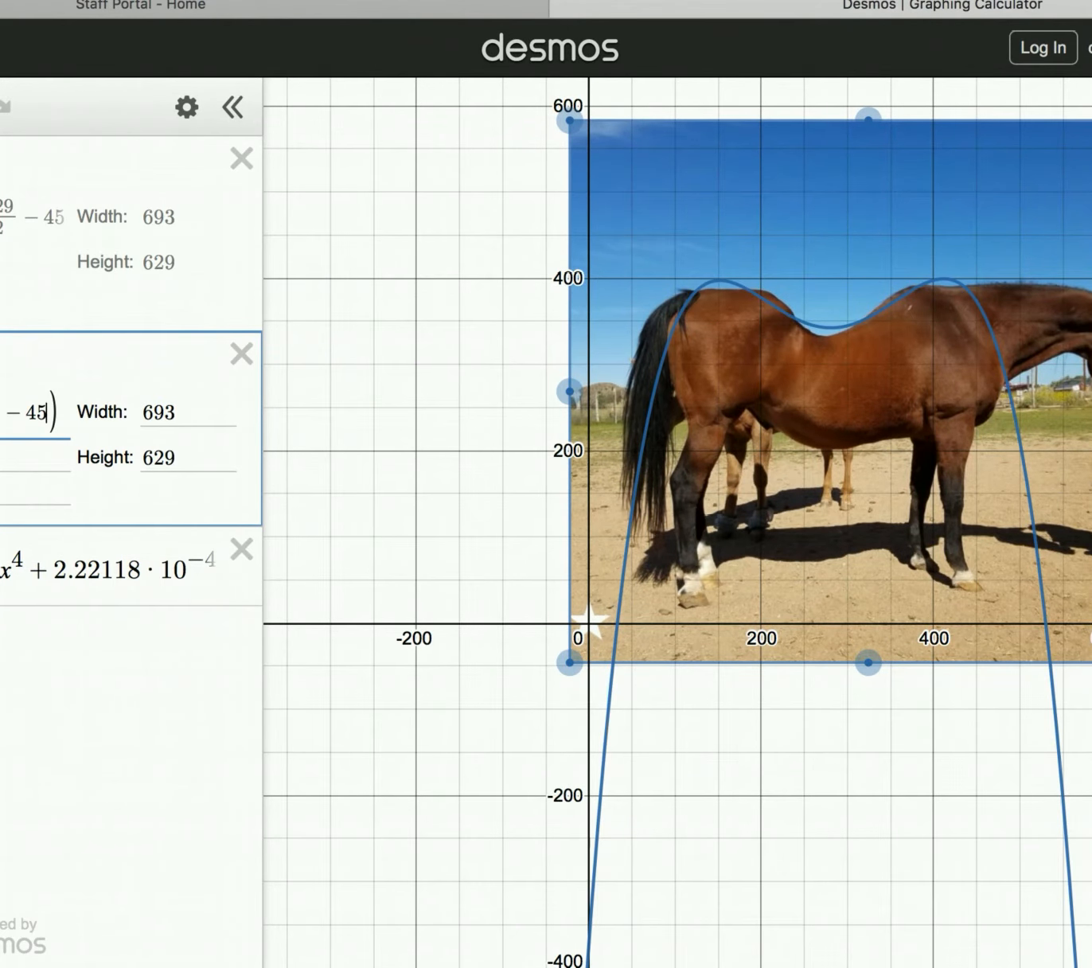
pyautogui.click(589, 625)
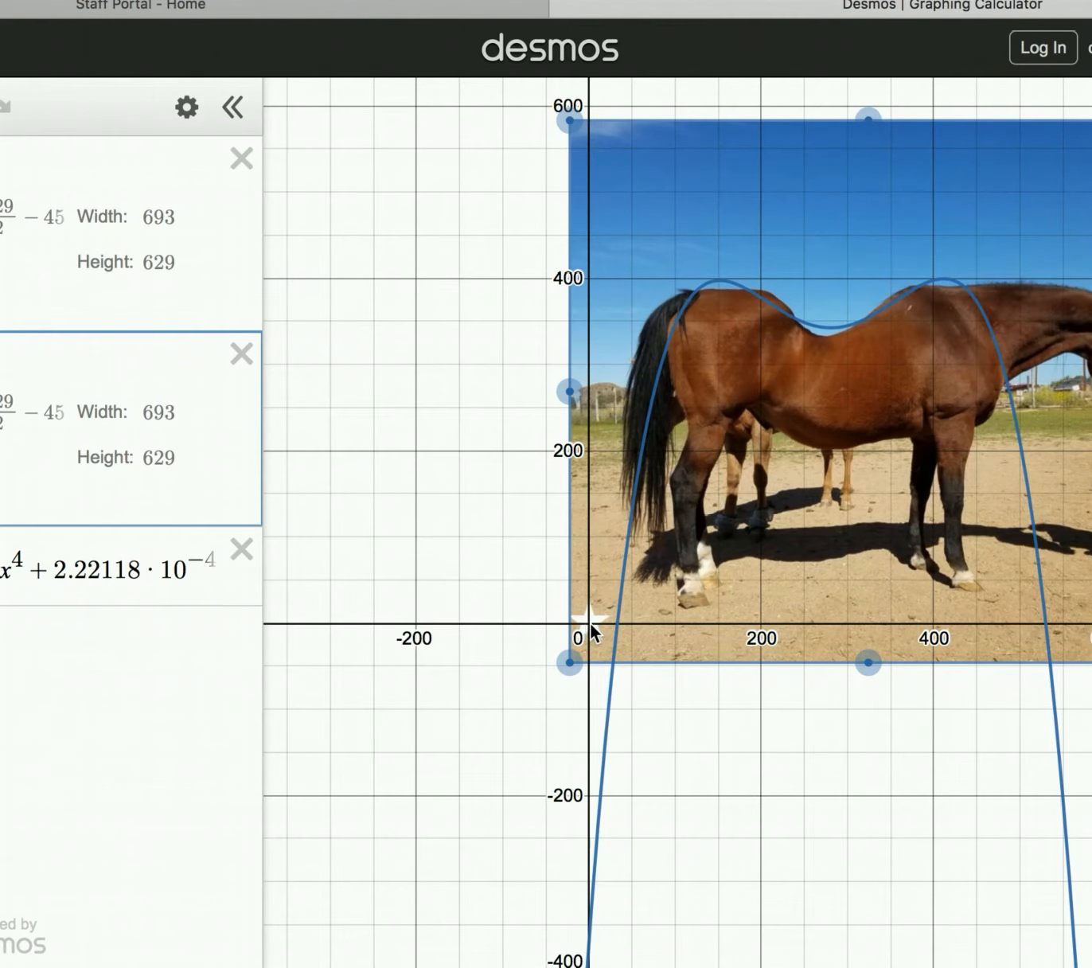
# Step: Select the quartic curve and examine how it follows the horse's back and the coordinates of its turning points
pyautogui.click(666, 355)
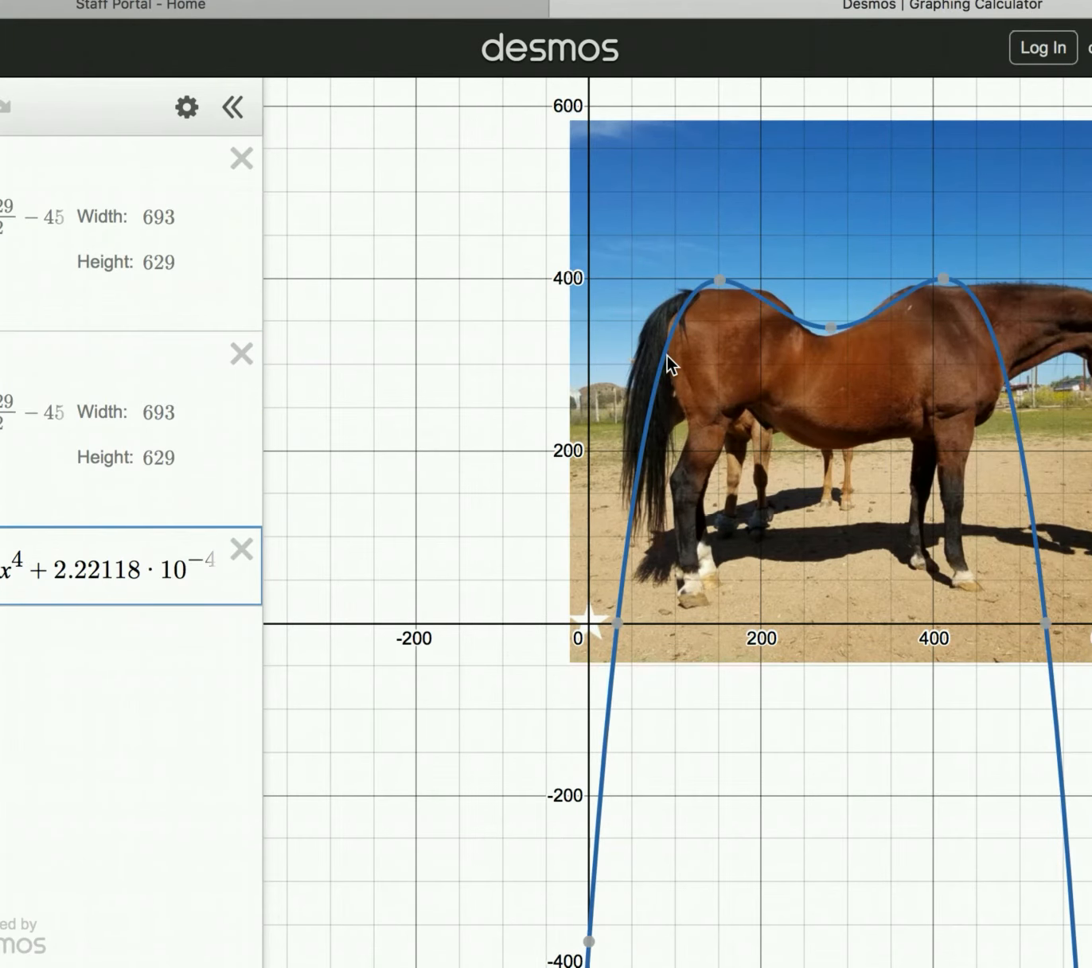
pyautogui.click(667, 353)
pyautogui.moveTo(667, 351); pyautogui.dragTo(666, 351)
pyautogui.moveTo(965, 284); pyautogui.dragTo(966, 284)
pyautogui.moveTo(960, 287)
pyautogui.moveTo(722, 294)
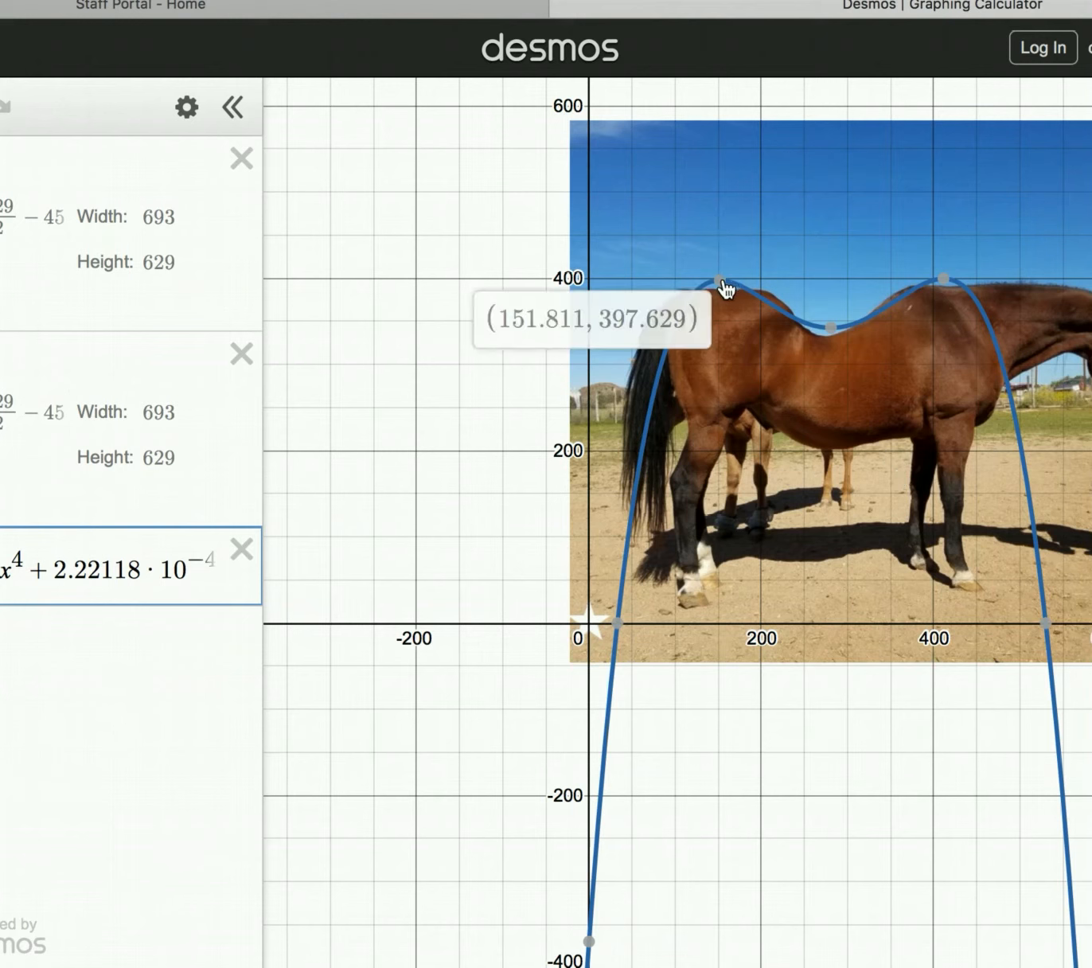
pyautogui.moveTo(832, 335)
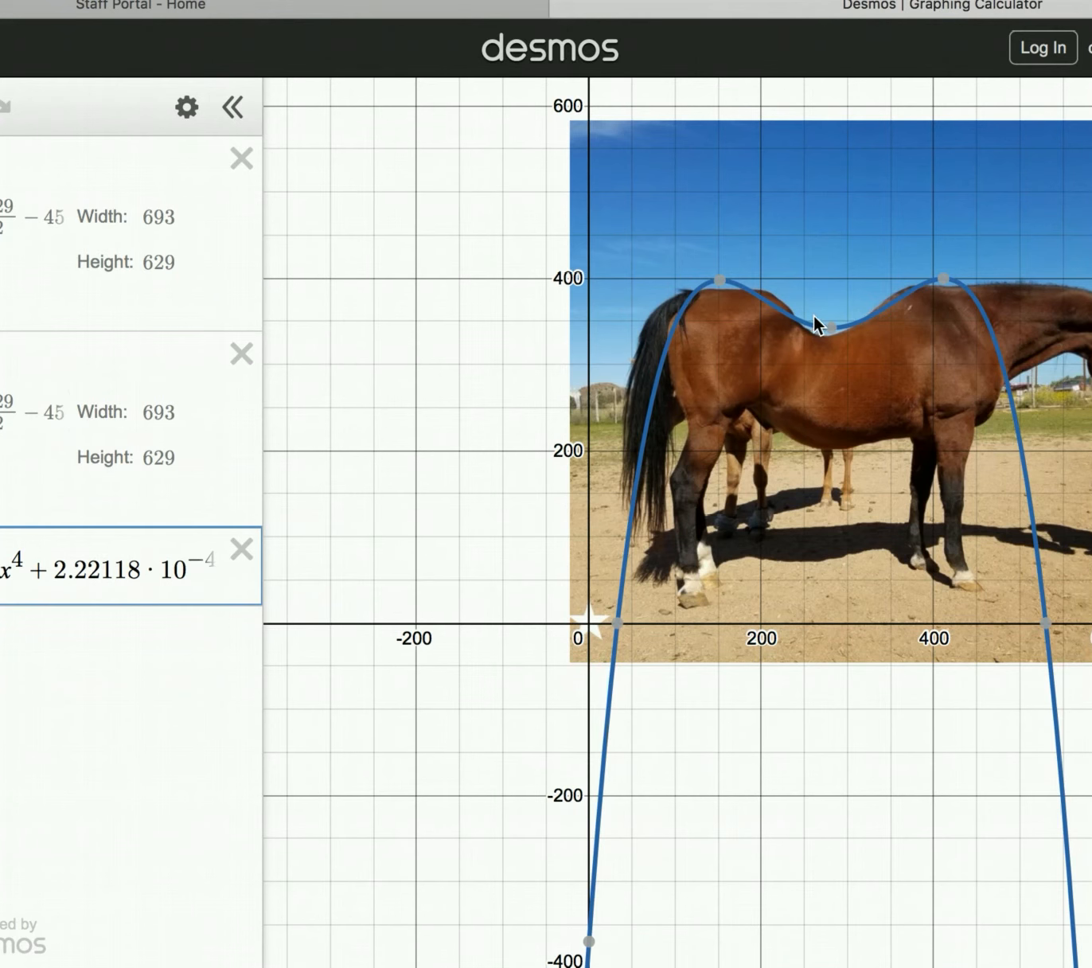
pyautogui.moveTo(944, 280)
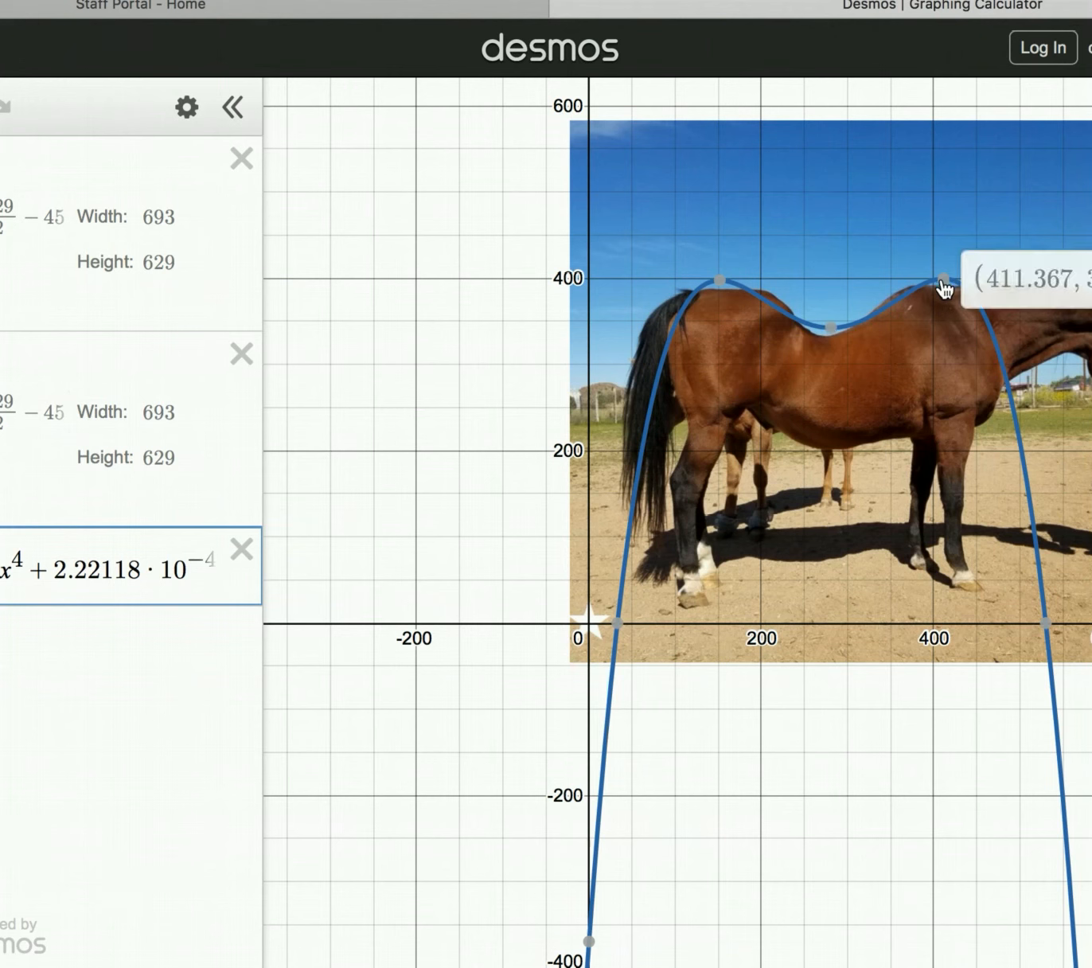
pyautogui.moveTo(833, 340)
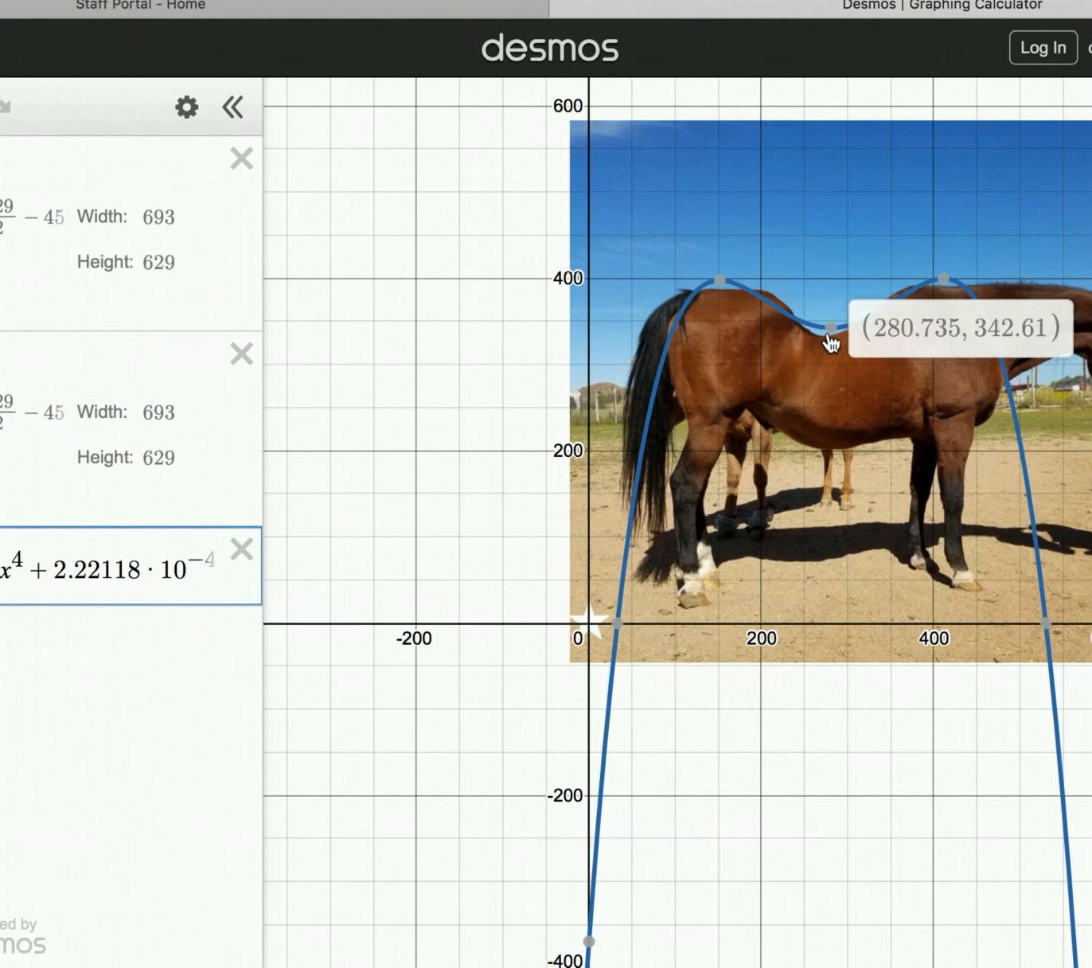